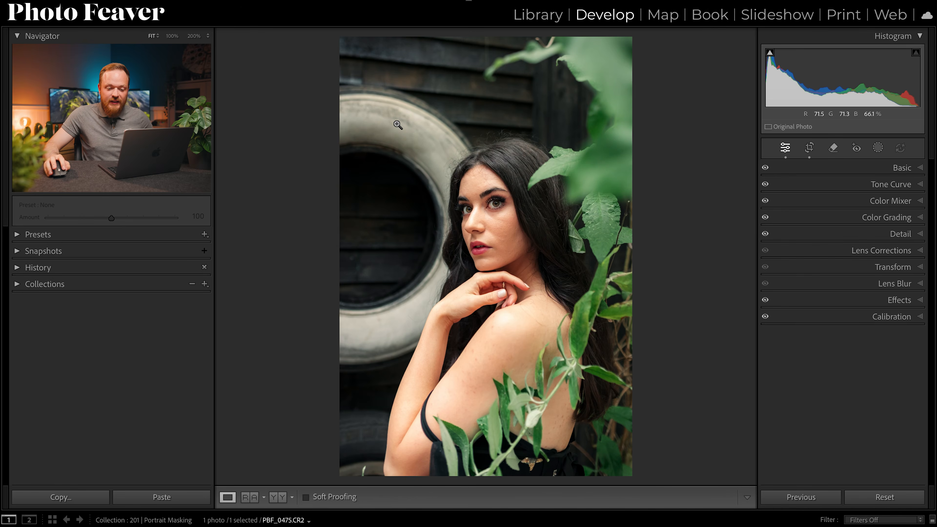
# Review the photo's existing Basic adjustments and the Color Mixer's hue and luminance settings
pyautogui.click(878, 148)
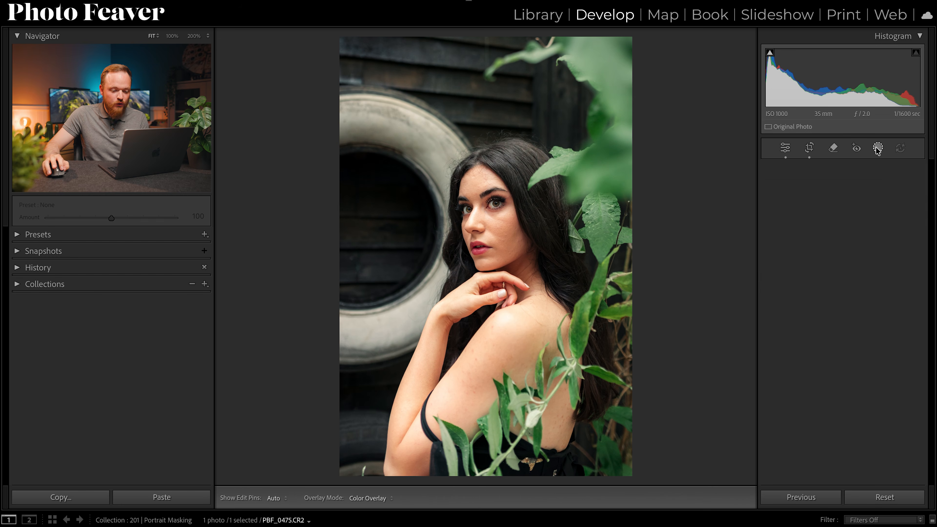
pyautogui.click(785, 148)
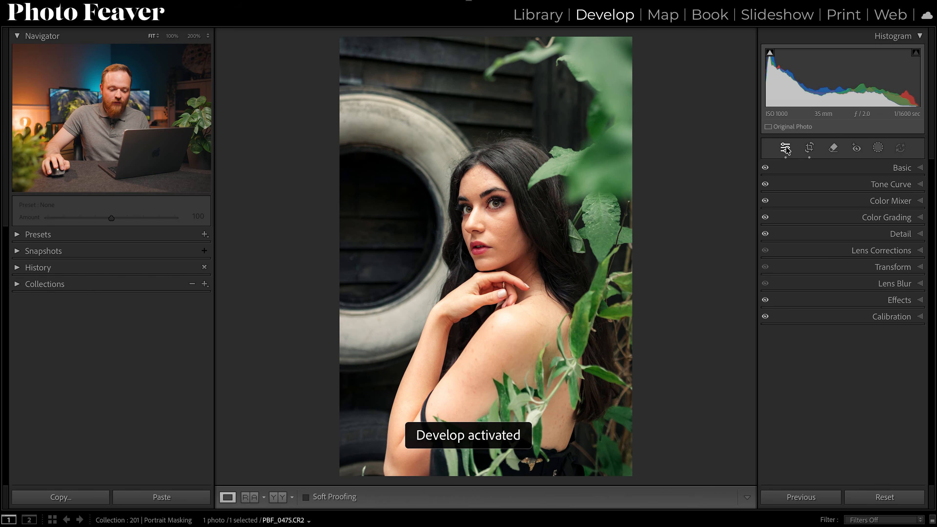
pyautogui.click(904, 168)
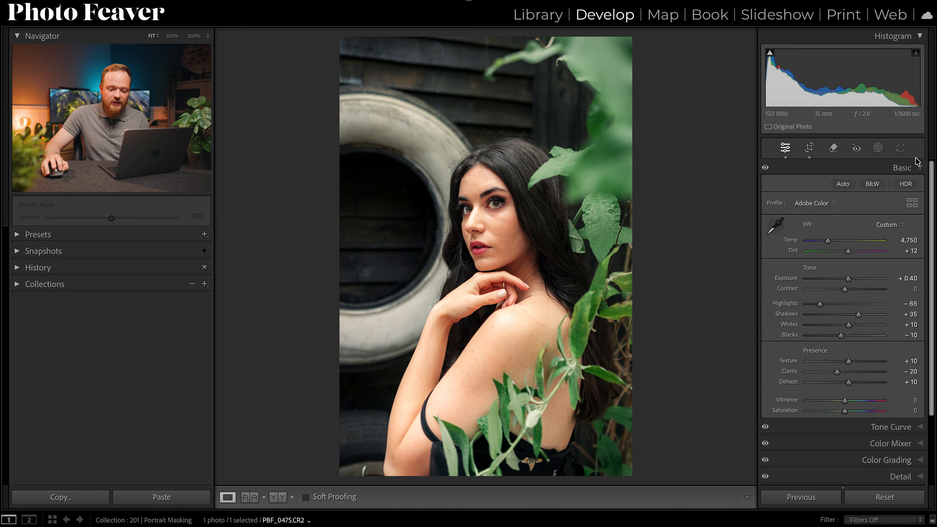
pyautogui.click(906, 168)
pyautogui.click(903, 201)
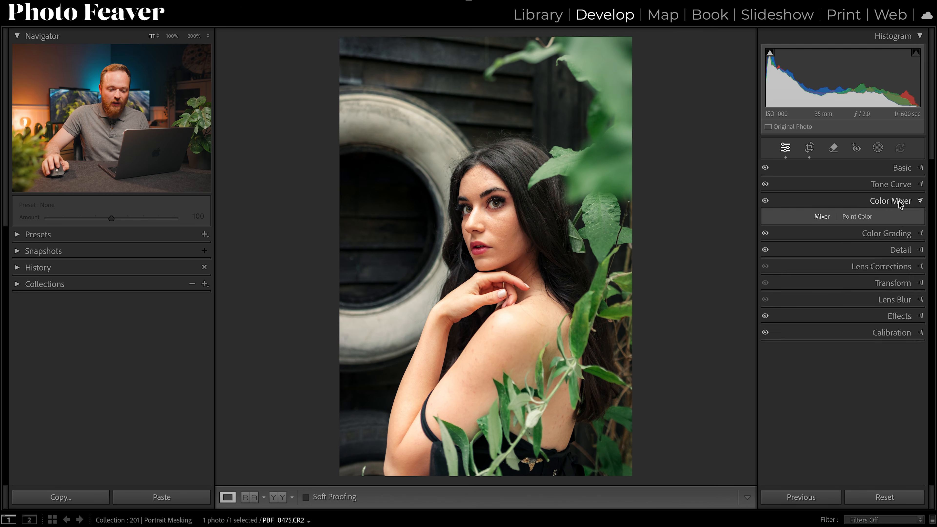
pyautogui.click(793, 214)
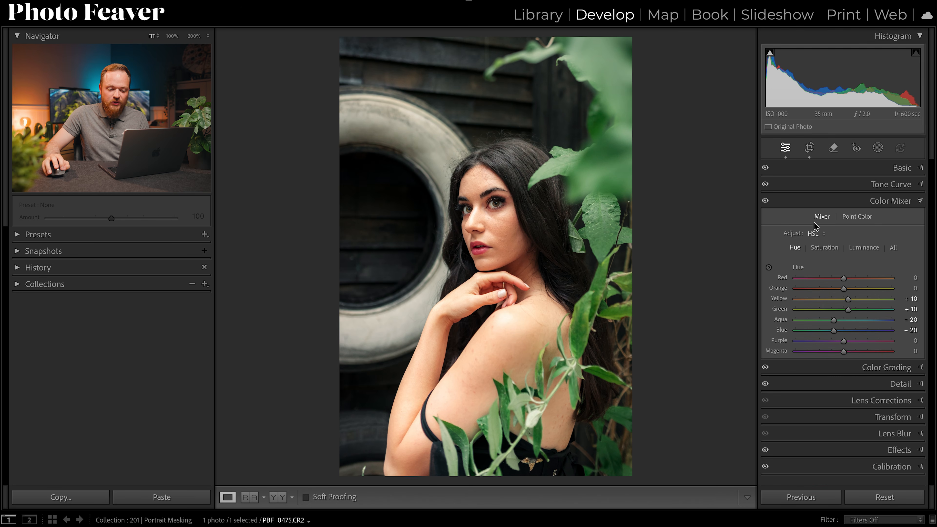
pyautogui.click(834, 251)
pyautogui.click(863, 247)
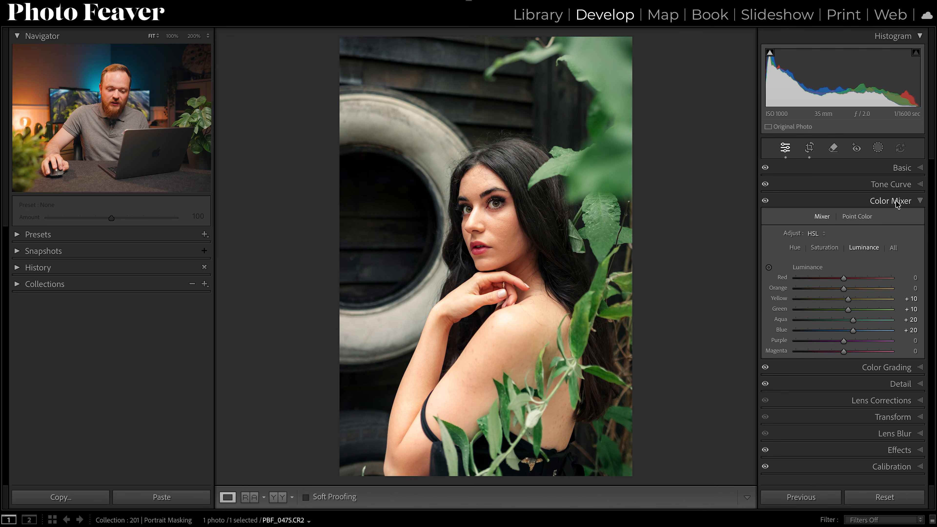
pyautogui.click(897, 203)
# Review the Color Grading settings for shadows and highlights, along with the Calibration settings
pyautogui.click(896, 216)
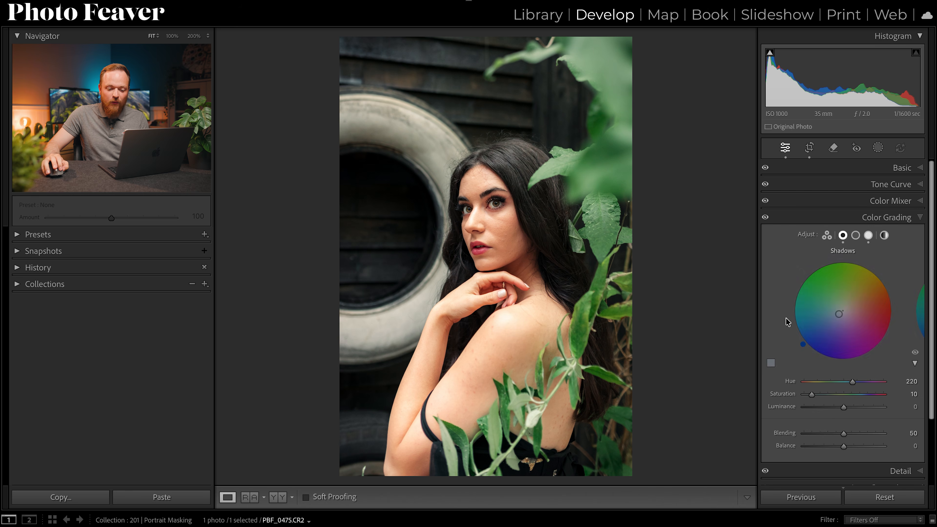
pyautogui.click(867, 236)
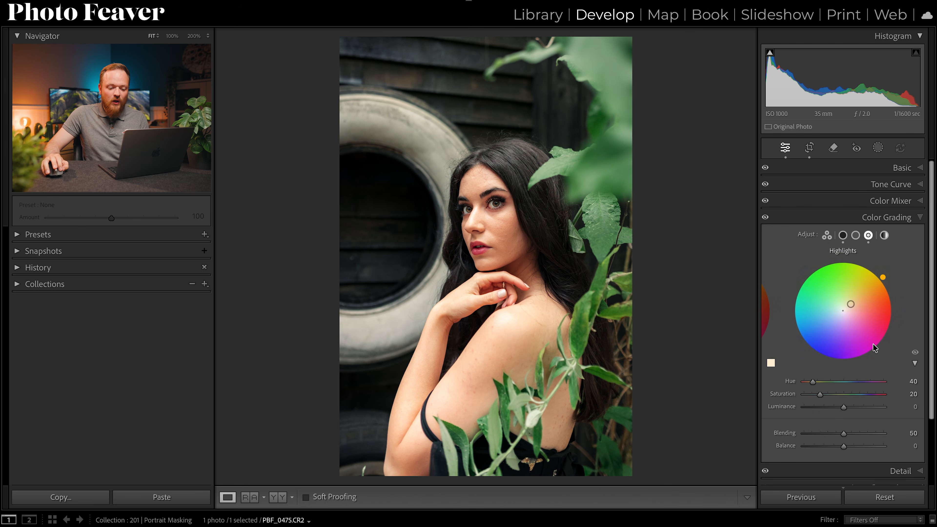
pyautogui.click(895, 217)
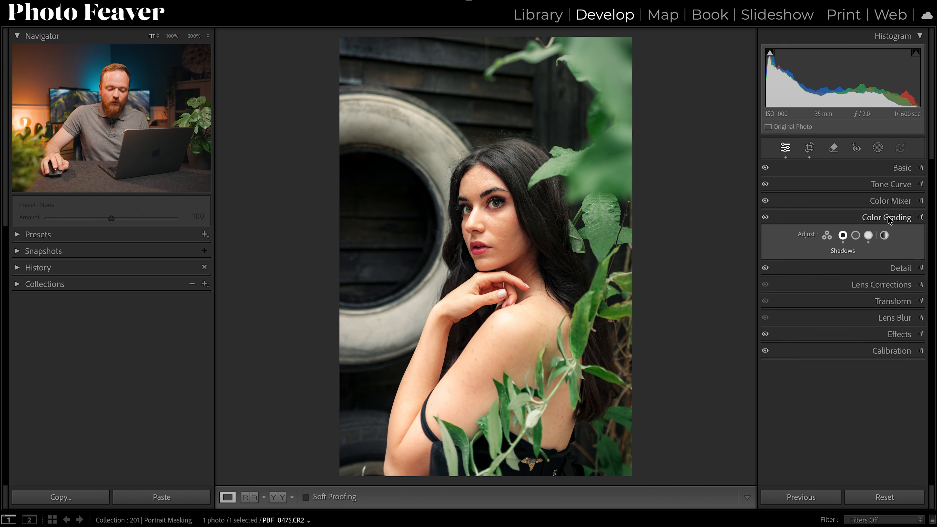
pyautogui.click(901, 317)
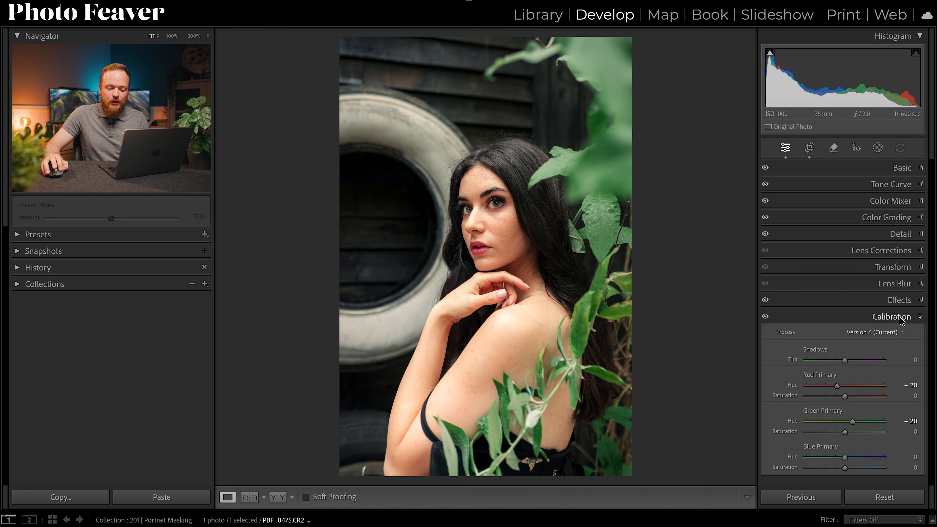
pyautogui.click(898, 301)
pyautogui.click(899, 300)
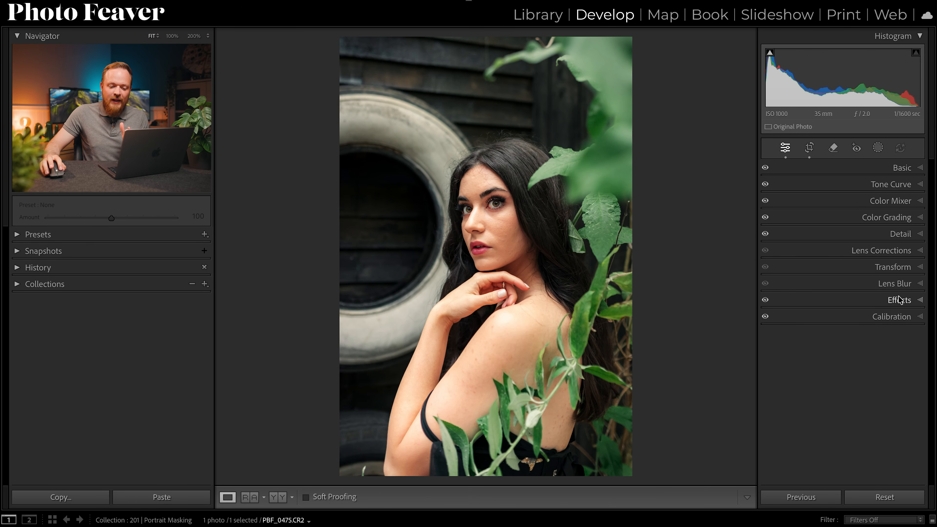
# Add a linear gradient mask rising from the photo's bottom edge to about the woman's shoulder
pyautogui.click(878, 148)
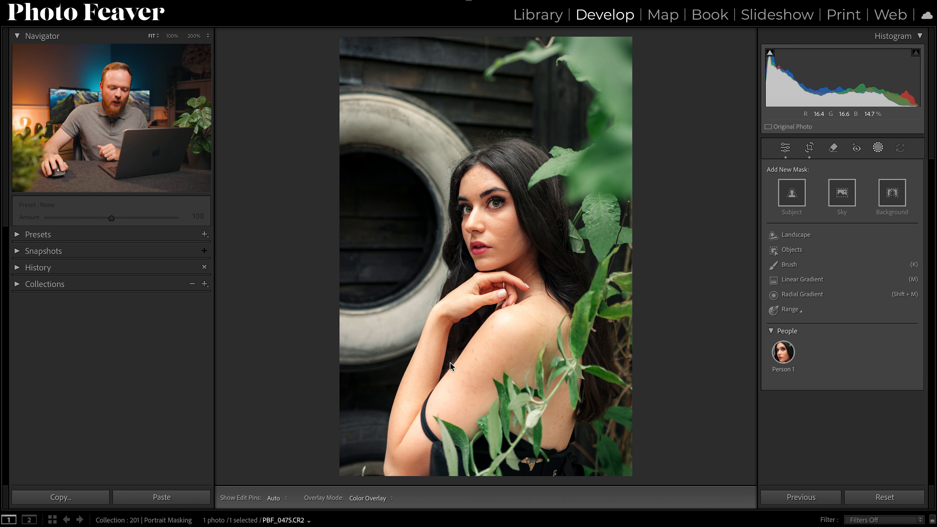
pyautogui.click(789, 280)
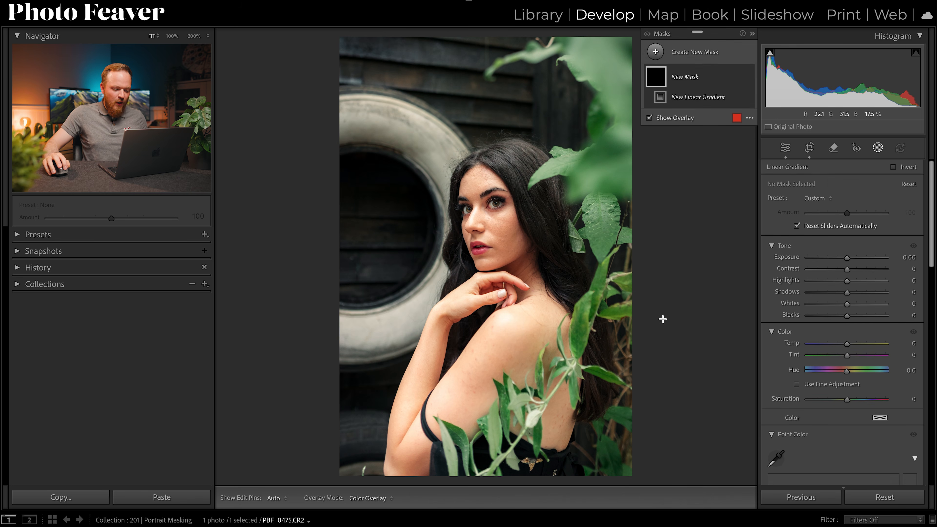
pyautogui.moveTo(576, 467); pyautogui.dragTo(573, 298)
pyautogui.moveTo(574, 388); pyautogui.dragTo(575, 394)
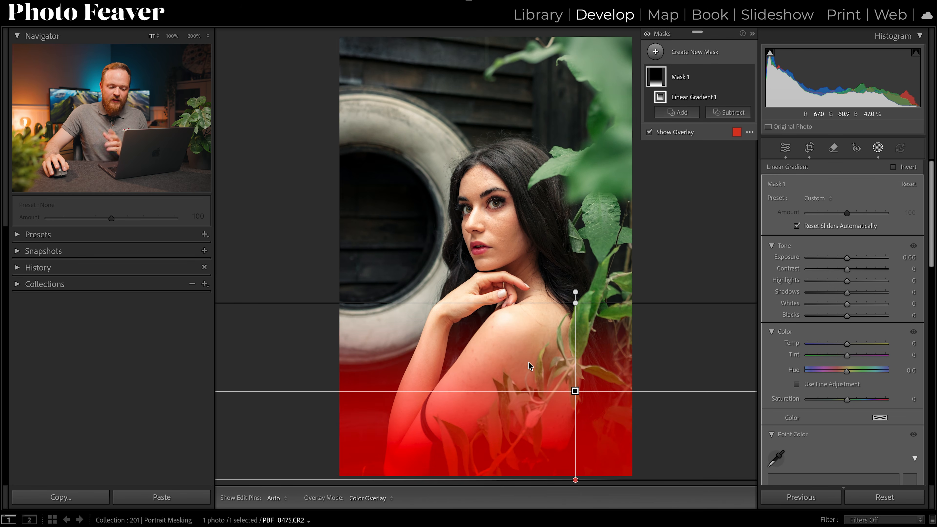
# Set the linear gradient mask's exposure to -1.00 and extend its upper edge slightly upward
pyautogui.moveTo(840, 258); pyautogui.dragTo(840, 260)
pyautogui.write('-1')
pyautogui.press('Return')
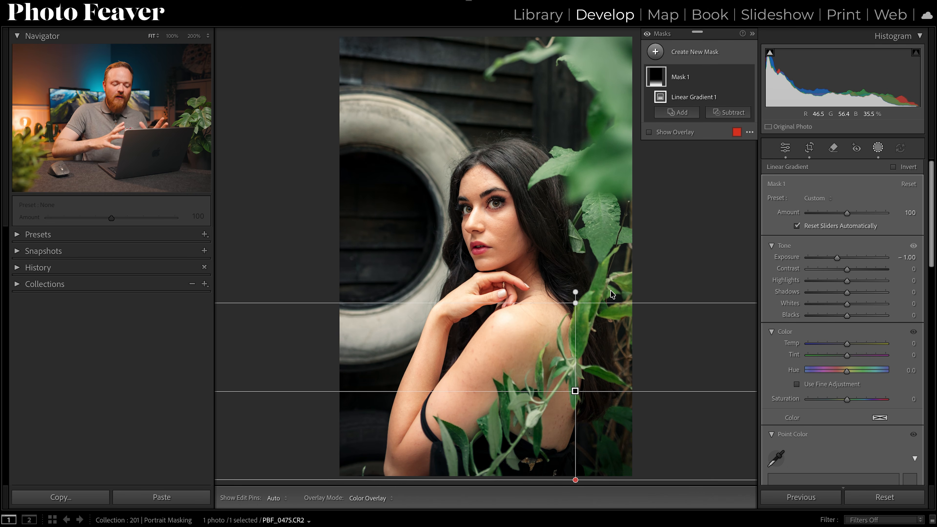
pyautogui.moveTo(576, 303); pyautogui.dragTo(576, 300)
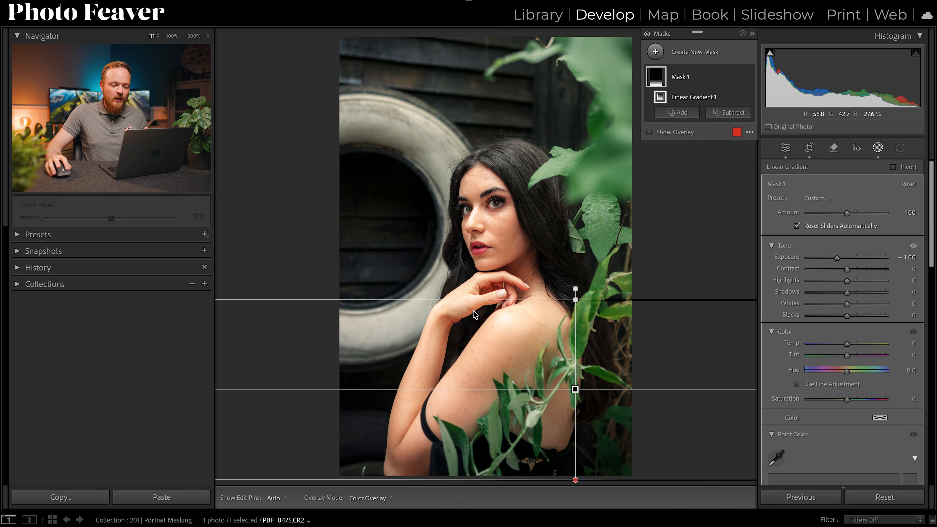
# Rename the linear gradient mask as Darken
pyautogui.doubleClick(681, 77)
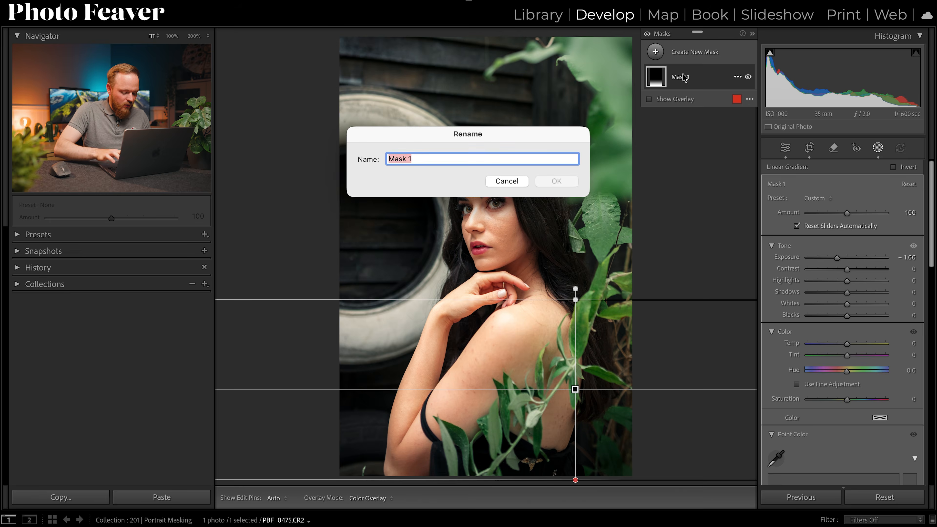
pyautogui.write('Darken')
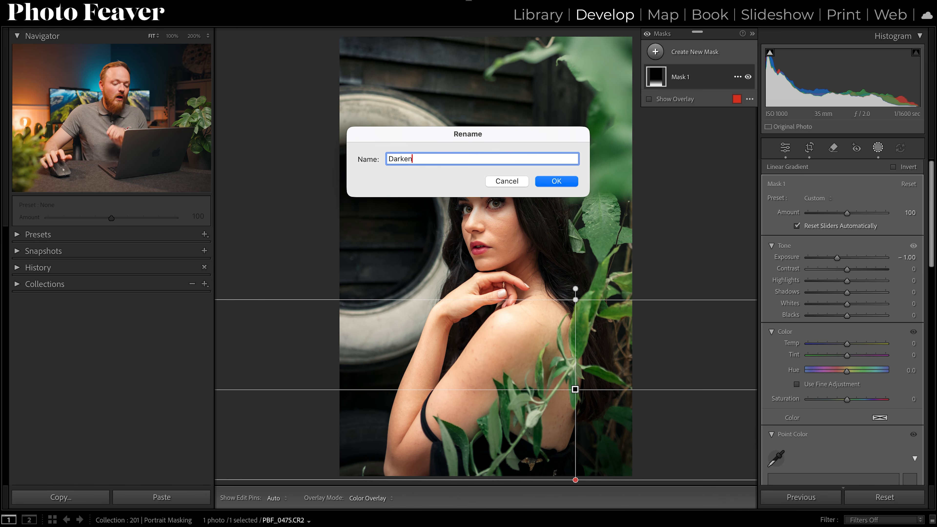
pyautogui.press('Return')
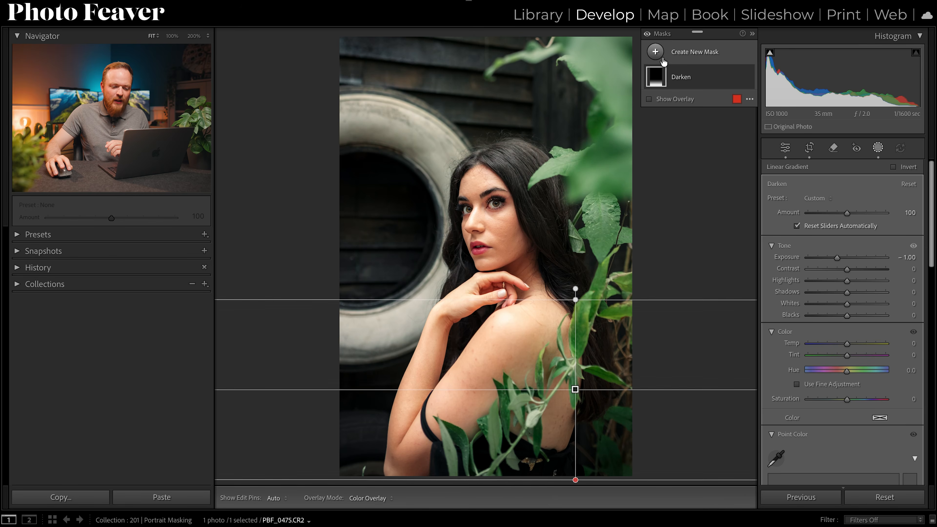
# Create a mask that selects the background and set its exposure to -0.40
pyautogui.click(655, 52)
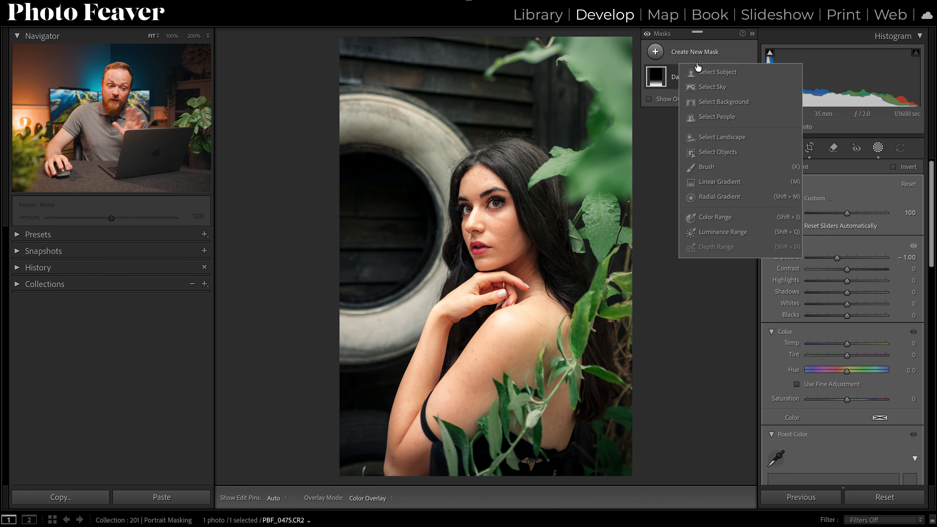
pyautogui.click(705, 105)
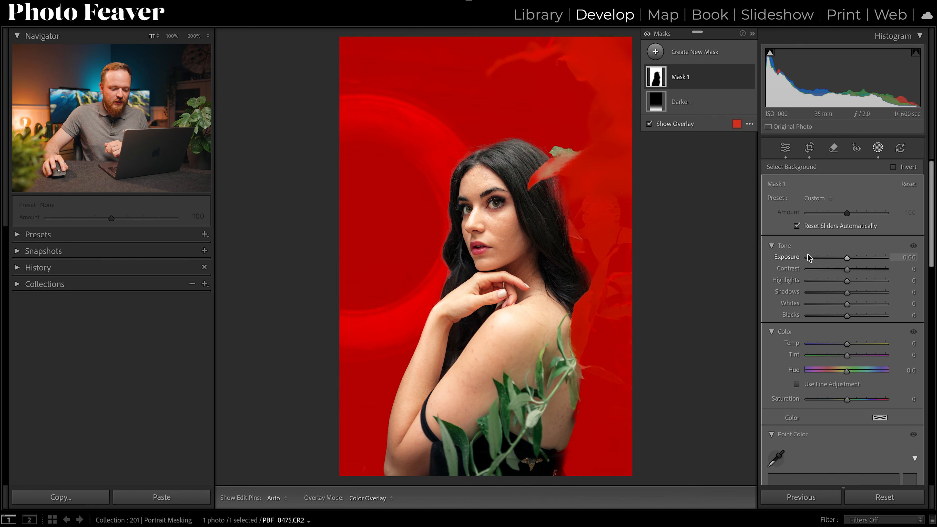
pyautogui.moveTo(845, 258); pyautogui.dragTo(843, 259)
pyautogui.click(900, 261)
pyautogui.press('Down')
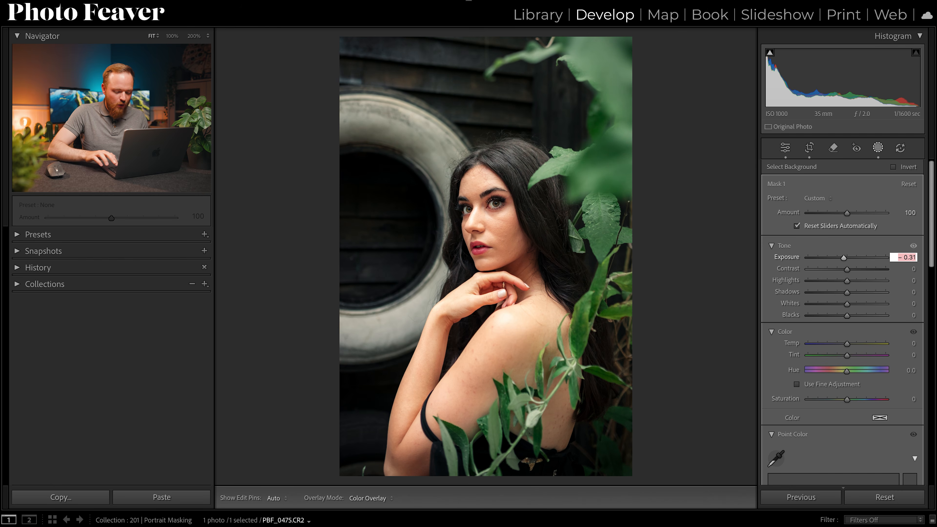
pyautogui.write('.4')
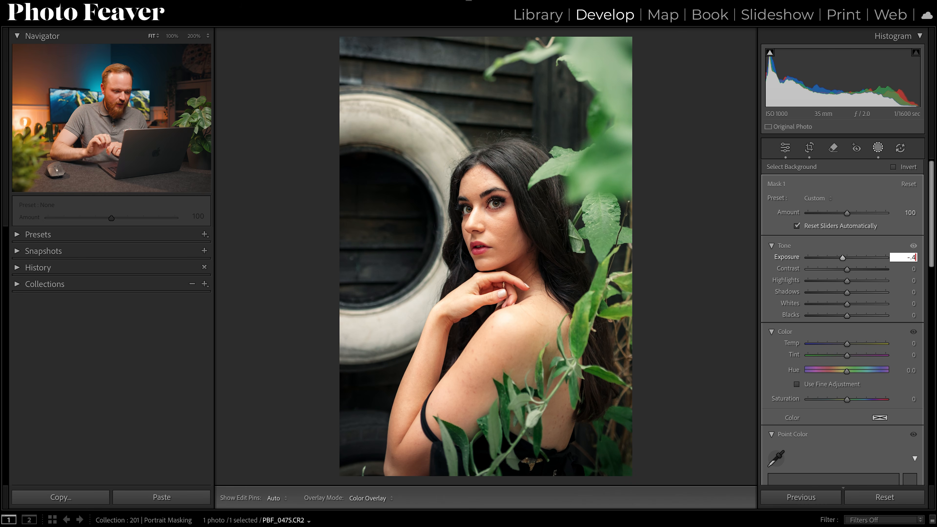
pyautogui.press('Return')
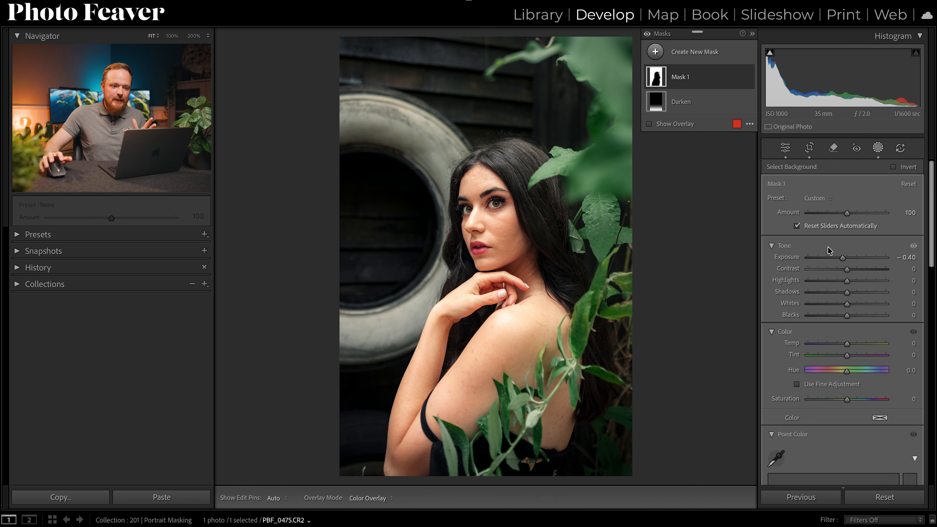
# Rename the background selection mask as Background
pyautogui.doubleClick(681, 76)
pyautogui.write('Backgrou')
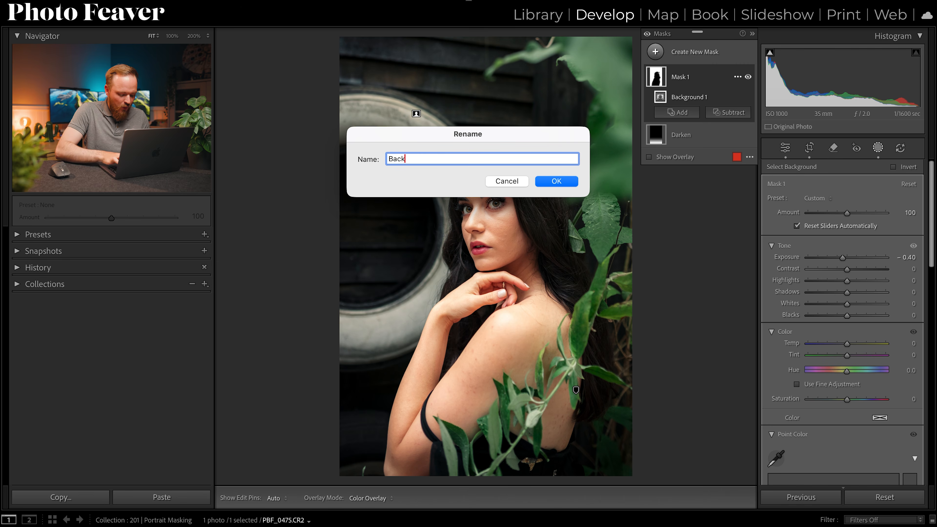
pyautogui.write('nd')
pyautogui.press('Return')
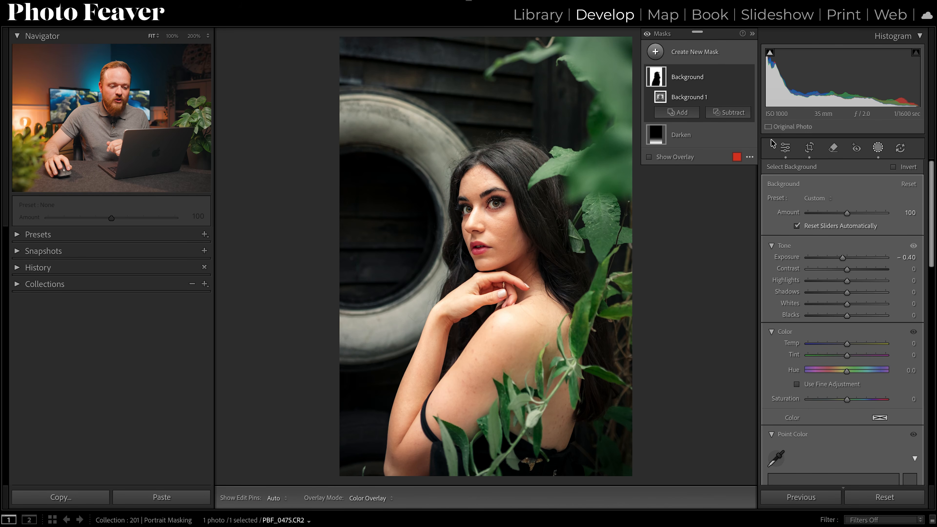
# Create a single people mask for Person 1 covering Facial Skin and Body Skin
pyautogui.click(655, 54)
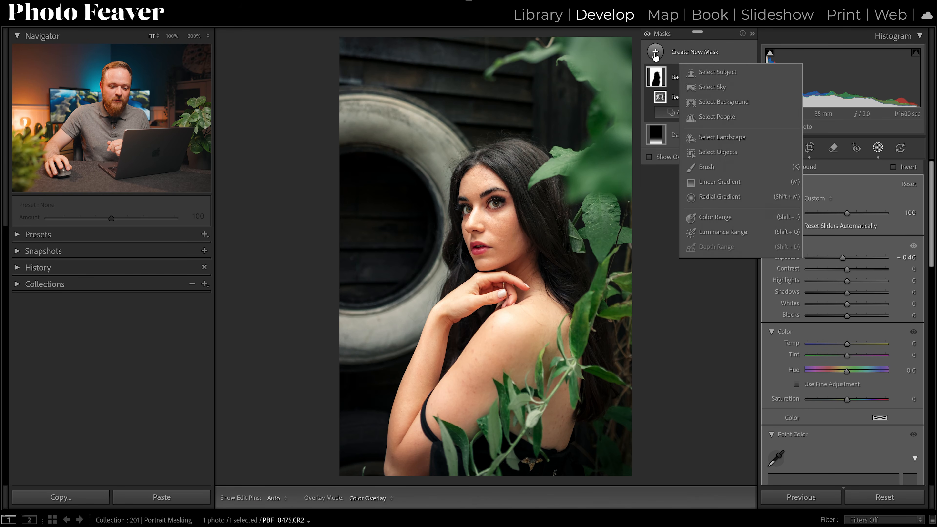
pyautogui.click(709, 117)
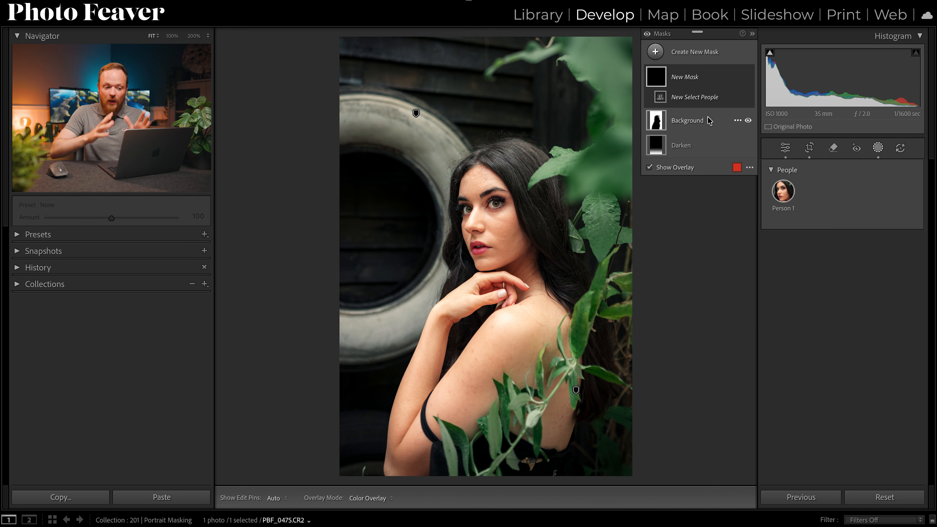
pyautogui.click(784, 195)
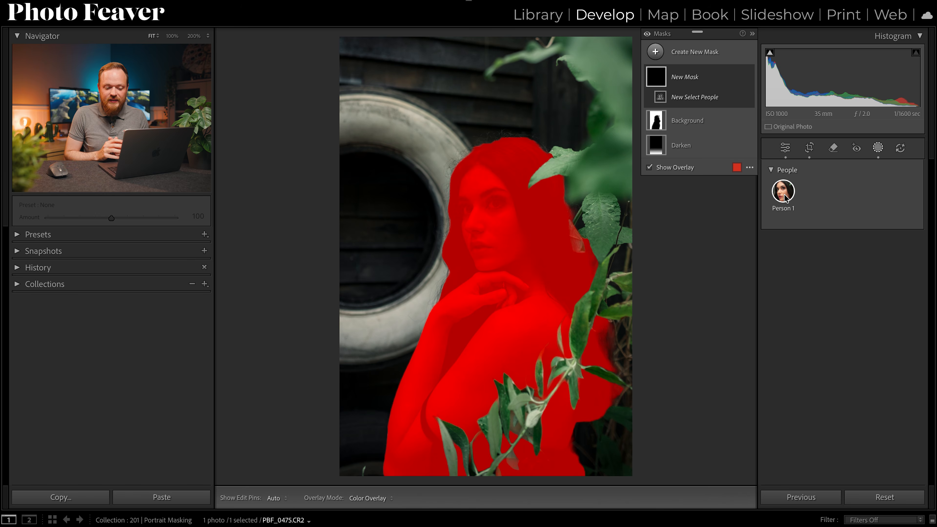
pyautogui.click(784, 194)
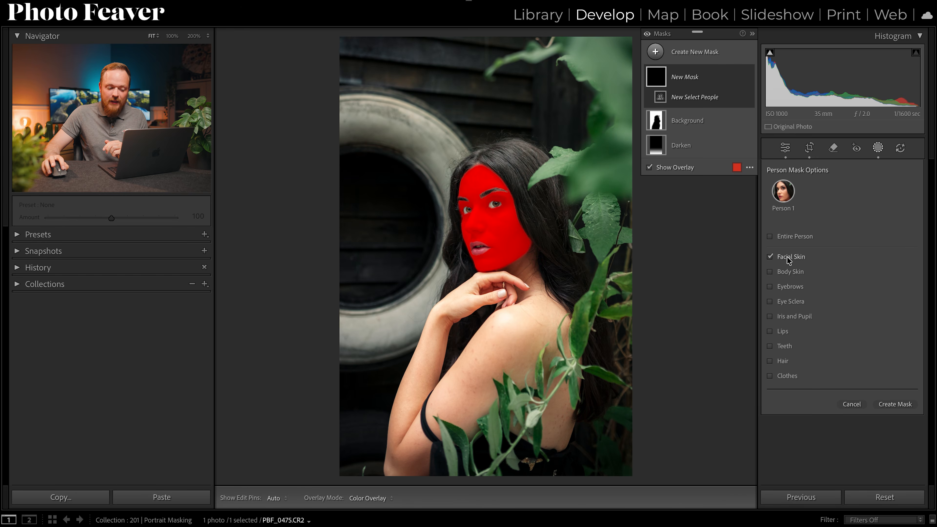
pyautogui.click(788, 271)
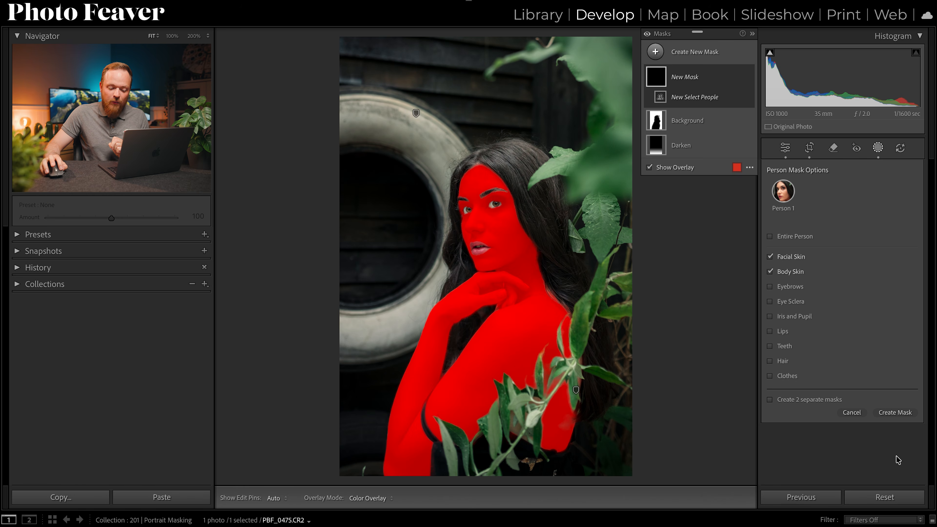
pyautogui.click(887, 412)
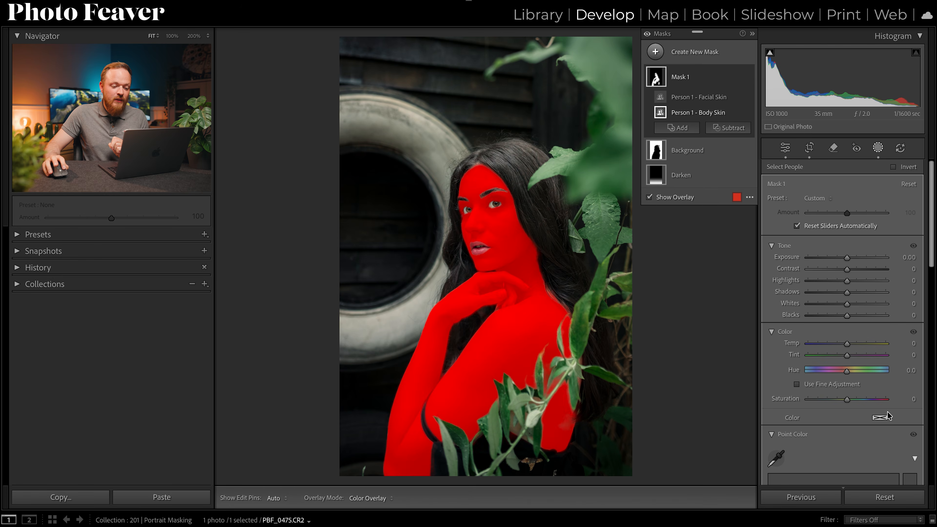
# Rename the facial and body skin mask as Skin Mask
pyautogui.doubleClick(679, 79)
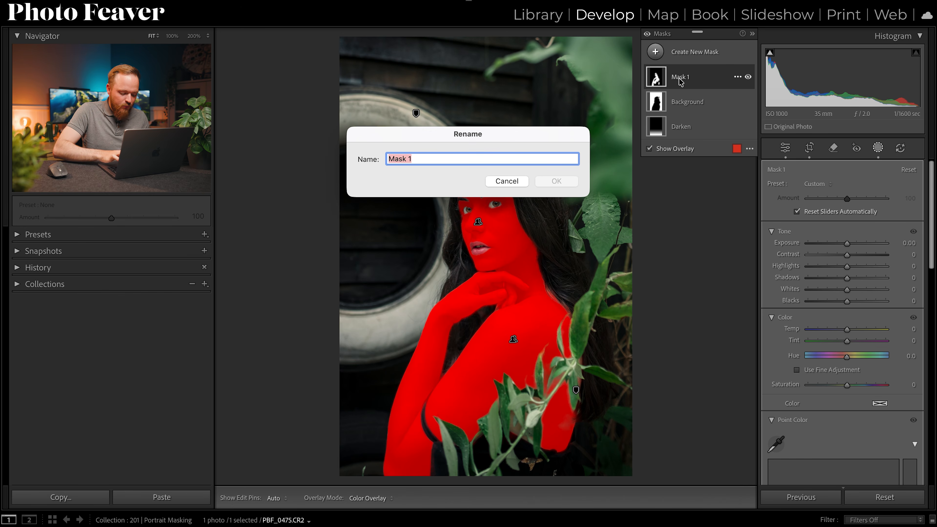
pyautogui.write('Skin')
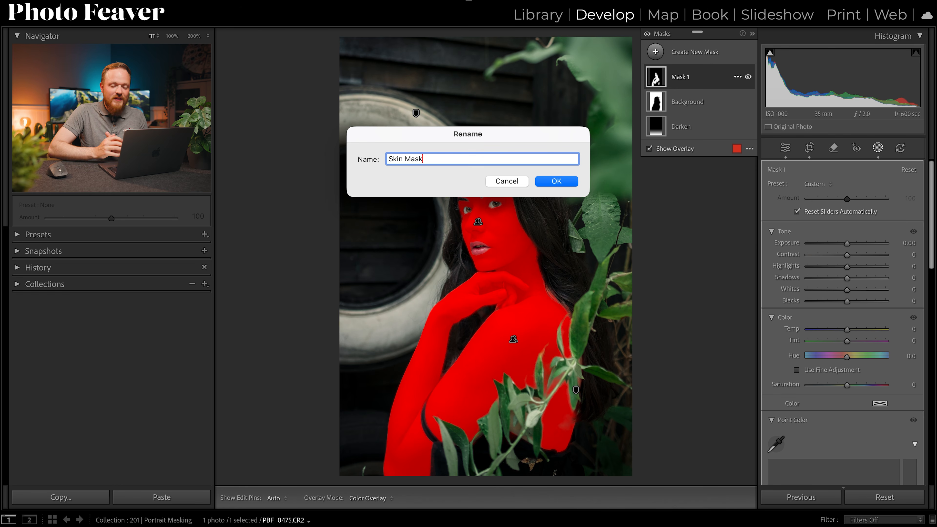
pyautogui.press('Return')
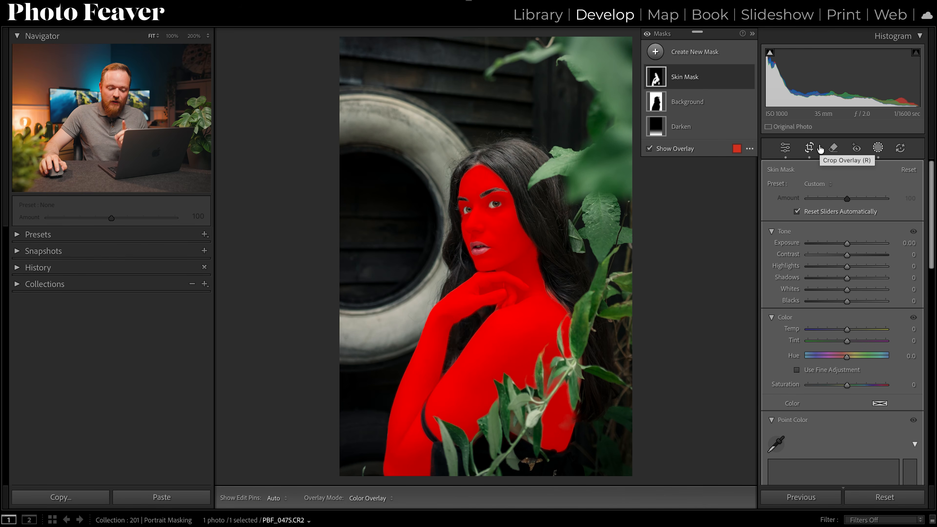
# Set the Skin Mask's Texture to 10 and Clarity to -20
pyautogui.scroll(-10, 847, 272)
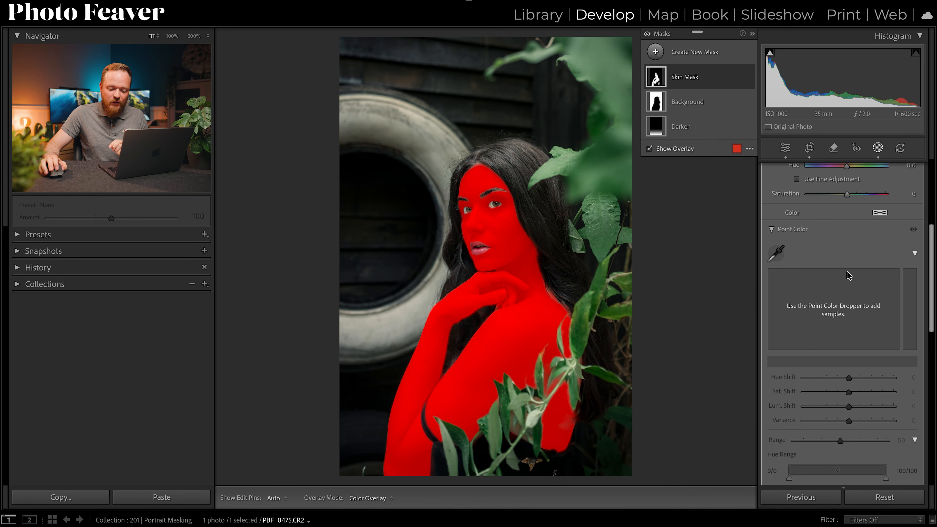
pyautogui.scroll(-5, 847, 272)
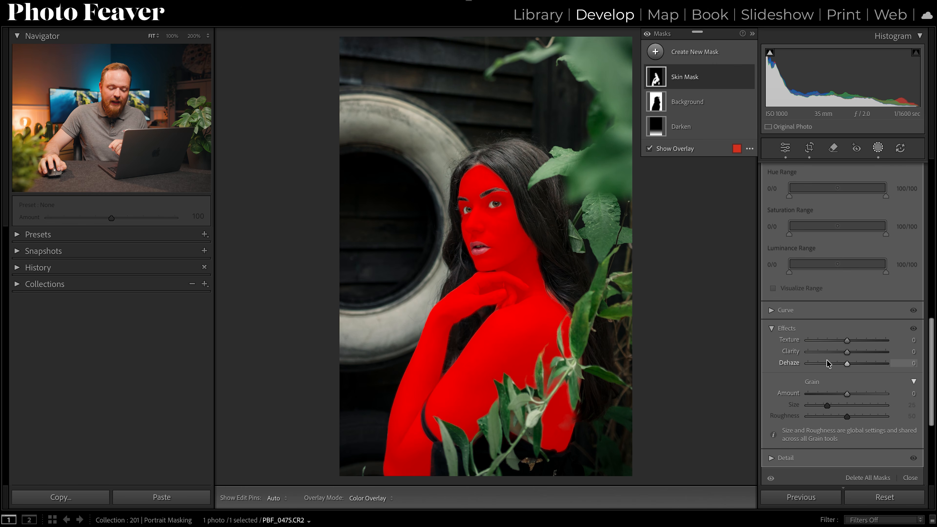
pyautogui.click(904, 339)
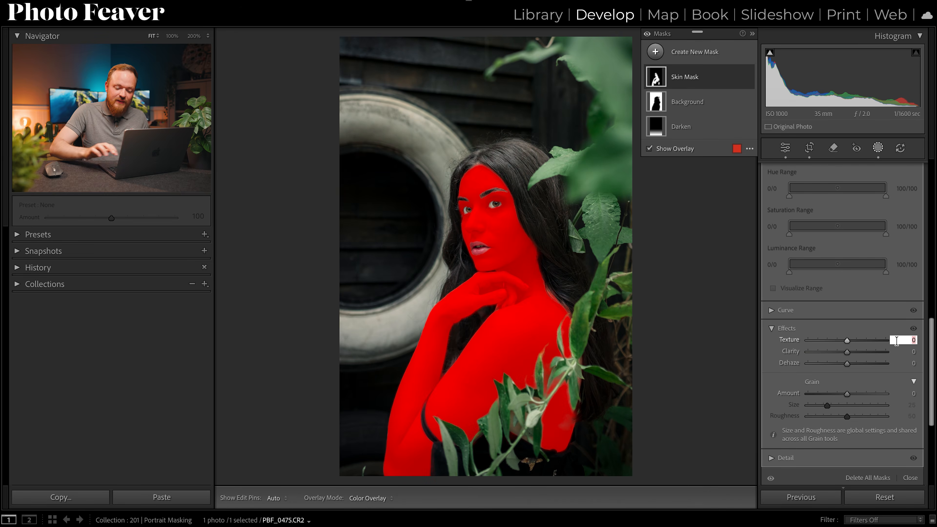
pyautogui.write('10')
pyautogui.press('Tab')
pyautogui.write('-20')
pyautogui.press('Return')
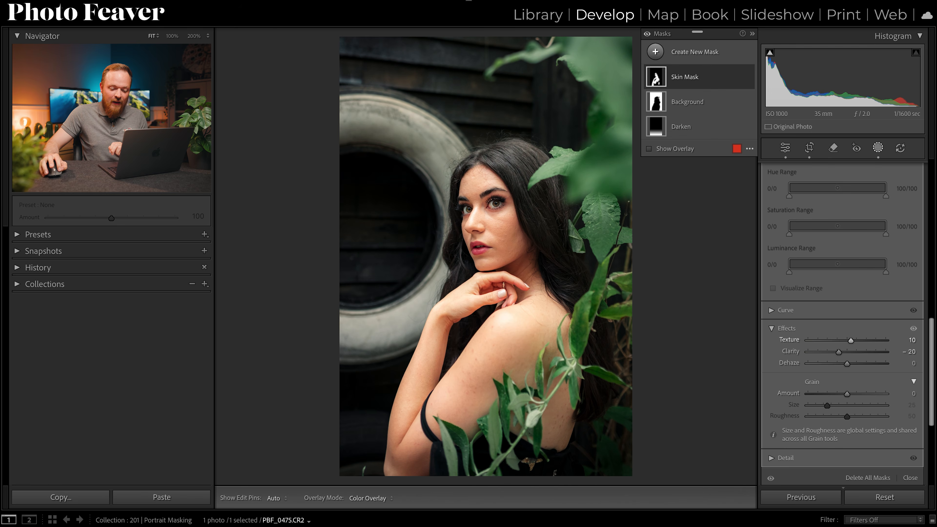
# Set the Skin Mask's Dehaze to 5 and compare the face with the mask off and on
pyautogui.click(911, 363)
pyautogui.write('5')
pyautogui.press('Return')
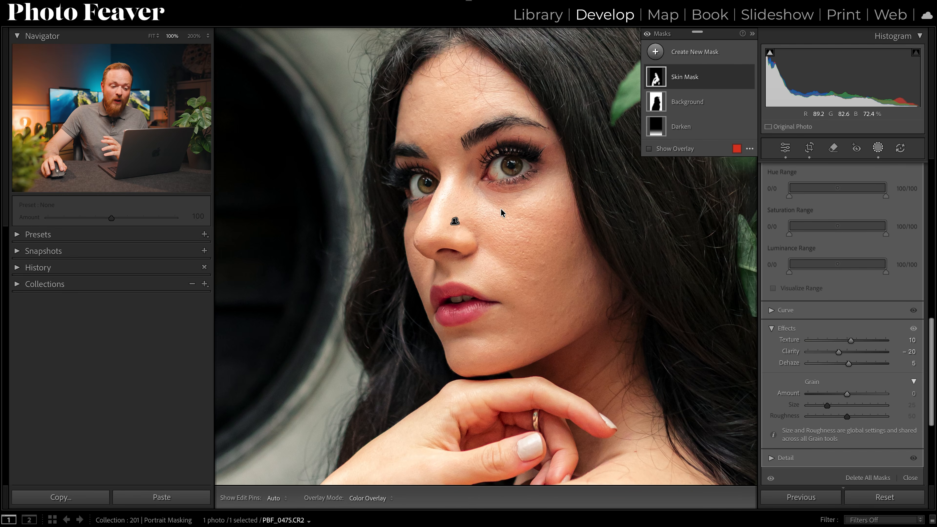
pyautogui.click(748, 77)
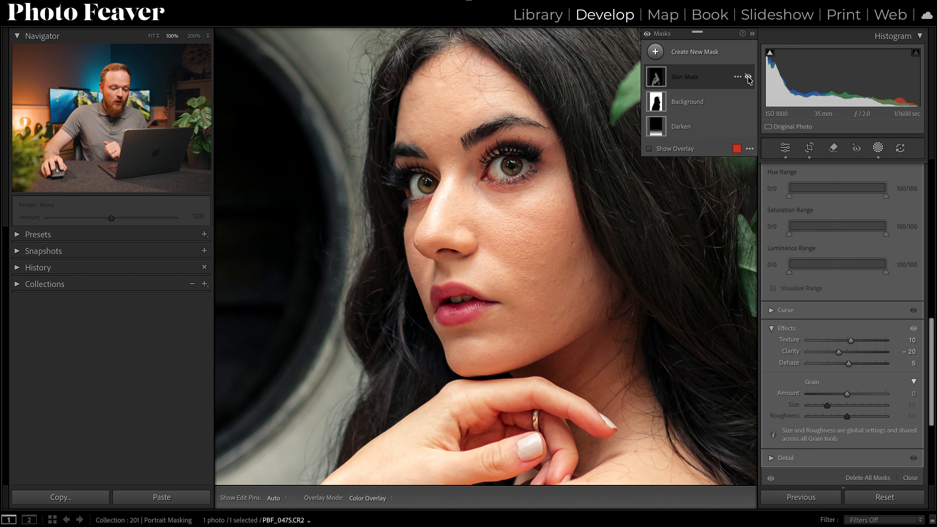
pyautogui.click(748, 77)
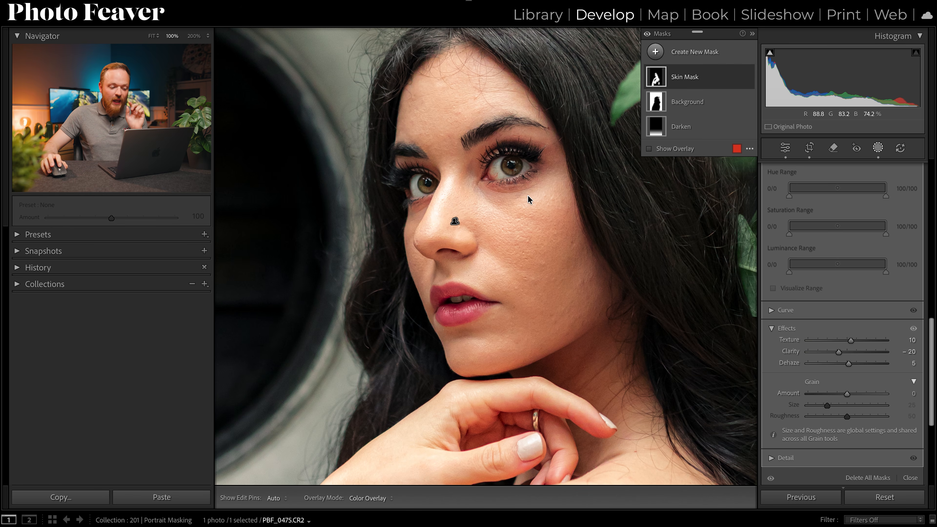
# Add a Point Color sample from the cheek's skin tone to the Skin Mask
pyautogui.scroll(6, 836, 315)
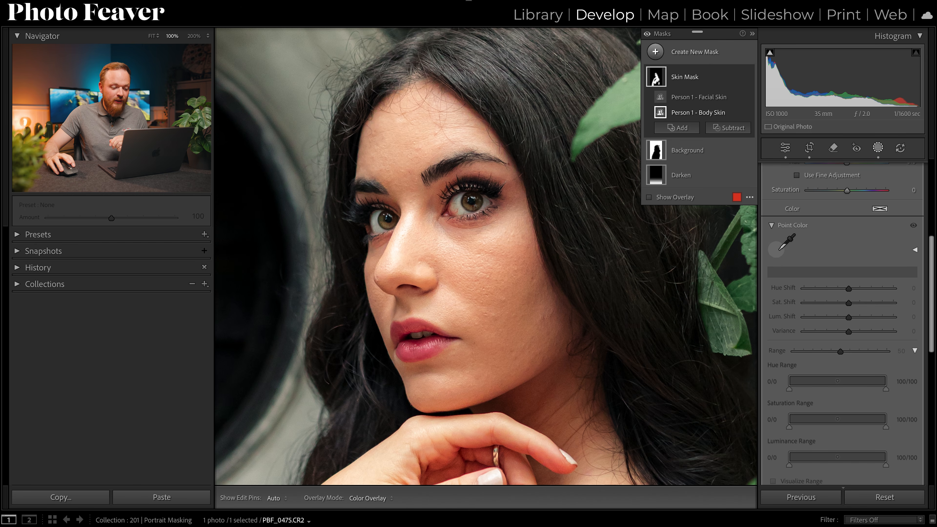
pyautogui.click(776, 249)
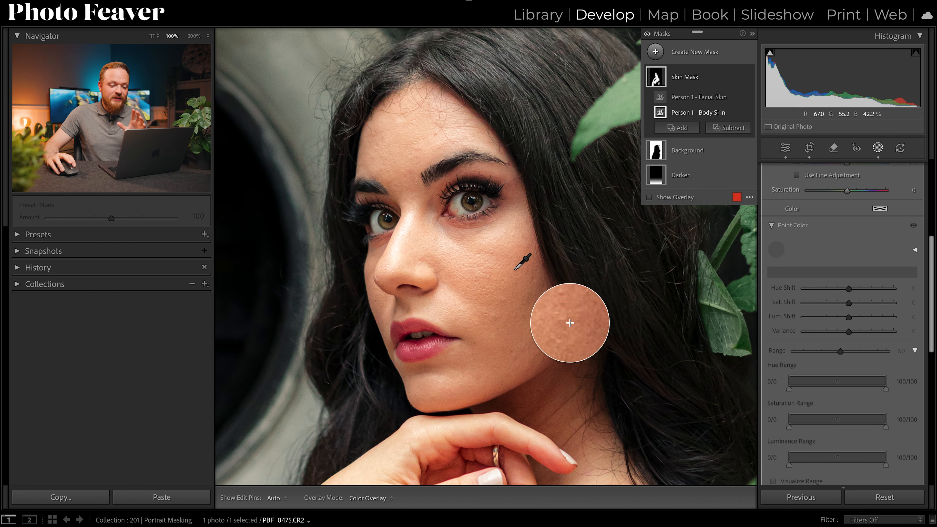
pyautogui.click(483, 271)
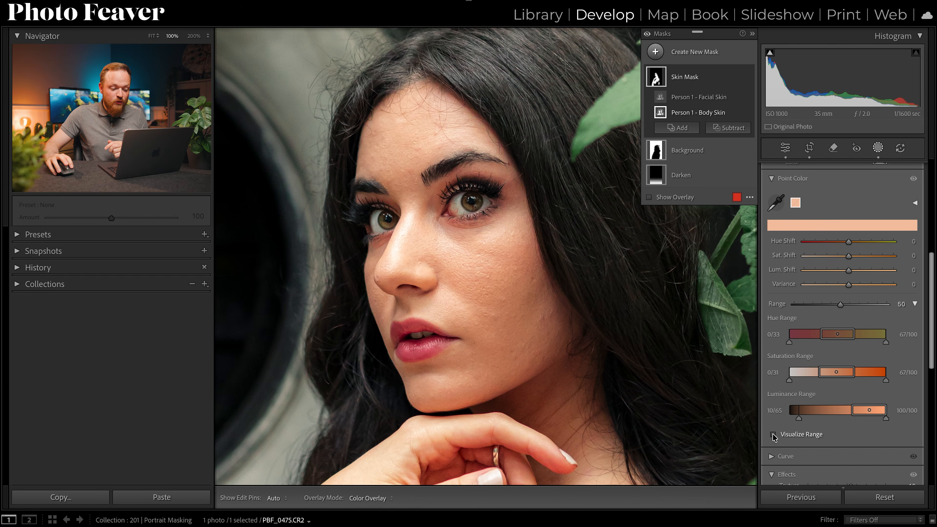
# Visualize the skin sample's range and widen its Luminance Range to 0/8–100/100 and Saturation Range to 0/11–88/100
pyautogui.click(773, 434)
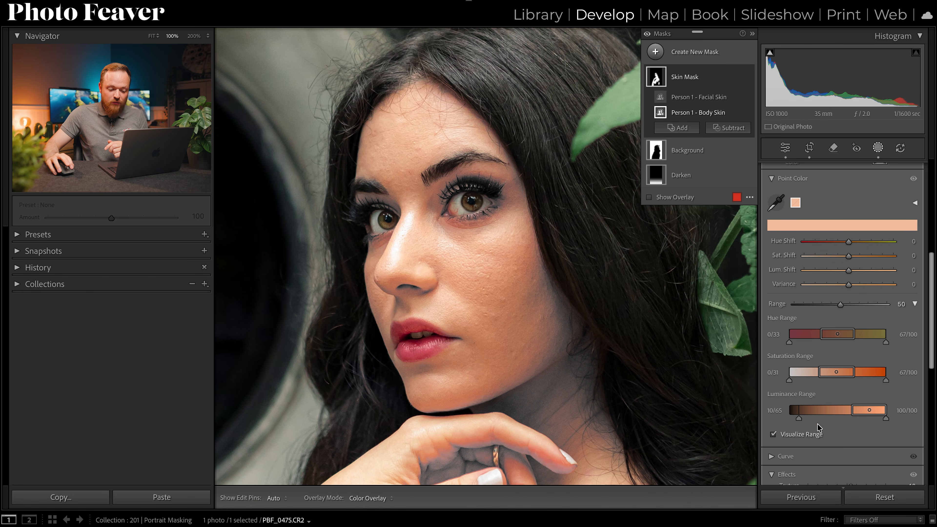
pyautogui.moveTo(798, 420); pyautogui.dragTo(795, 422)
pyautogui.moveTo(851, 410); pyautogui.dragTo(828, 413)
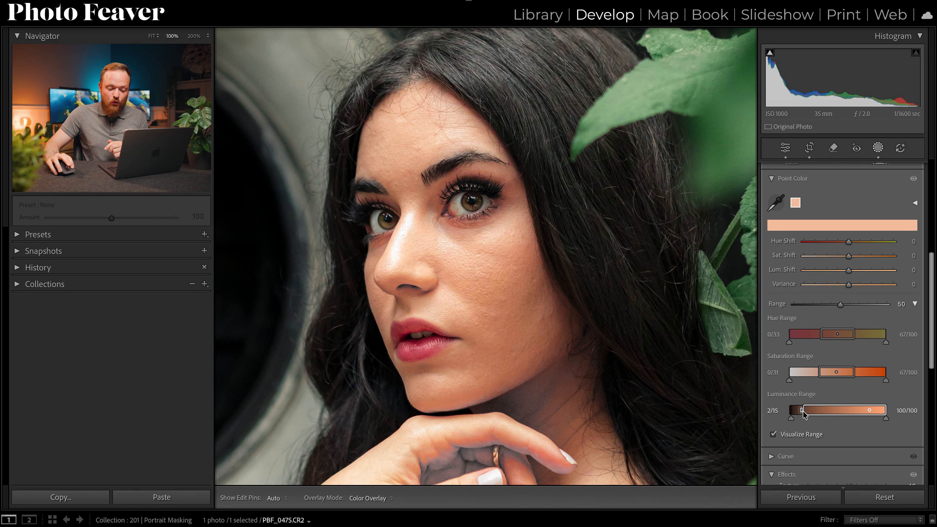
pyautogui.moveTo(800, 413); pyautogui.dragTo(795, 412)
pyautogui.moveTo(884, 414); pyautogui.dragTo(886, 413)
pyautogui.moveTo(854, 372); pyautogui.dragTo(877, 372)
pyautogui.moveTo(820, 372); pyautogui.dragTo(814, 372)
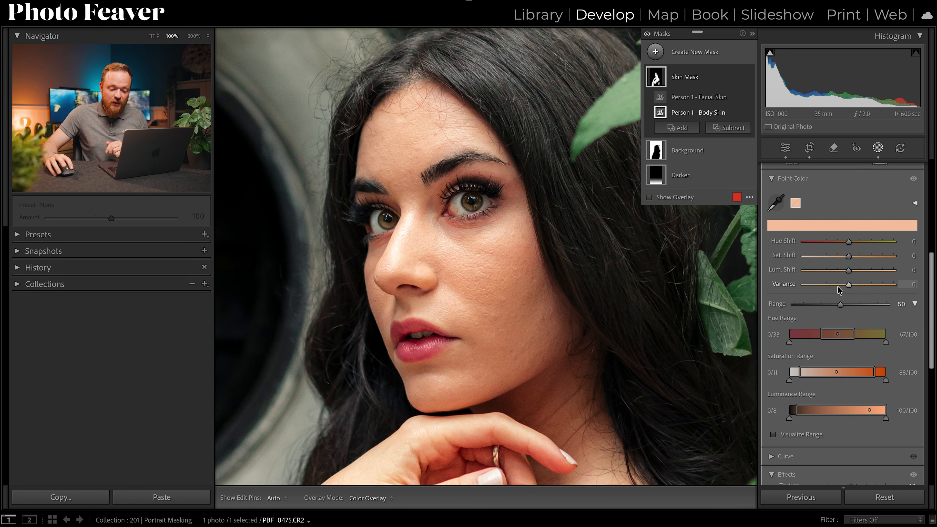
# Try Variance values of -29 and 35 on the skin tone's Point Color sample
pyautogui.moveTo(849, 285); pyautogui.dragTo(841, 287)
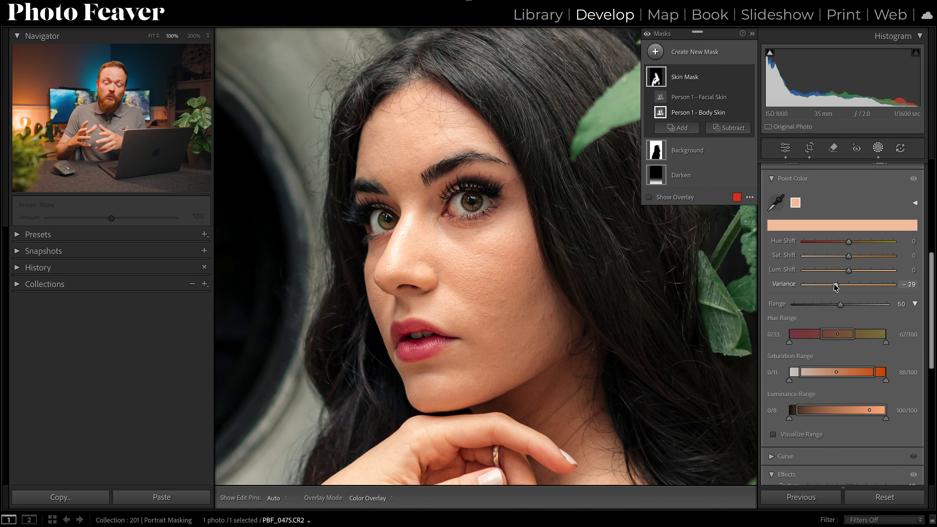
pyautogui.moveTo(835, 286); pyautogui.dragTo(865, 287)
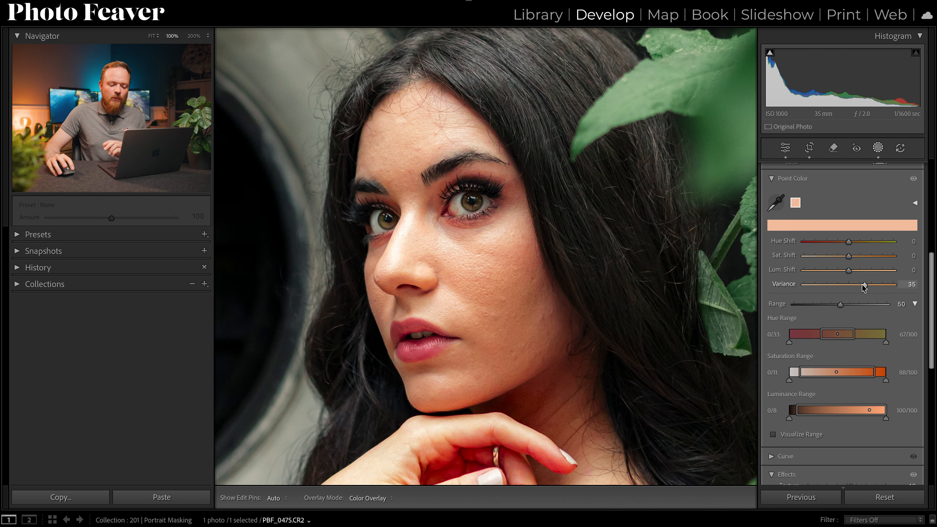
pyautogui.moveTo(865, 287); pyautogui.dragTo(837, 290)
# Set the skin tone sample's Variance to -20
pyautogui.write('-2')
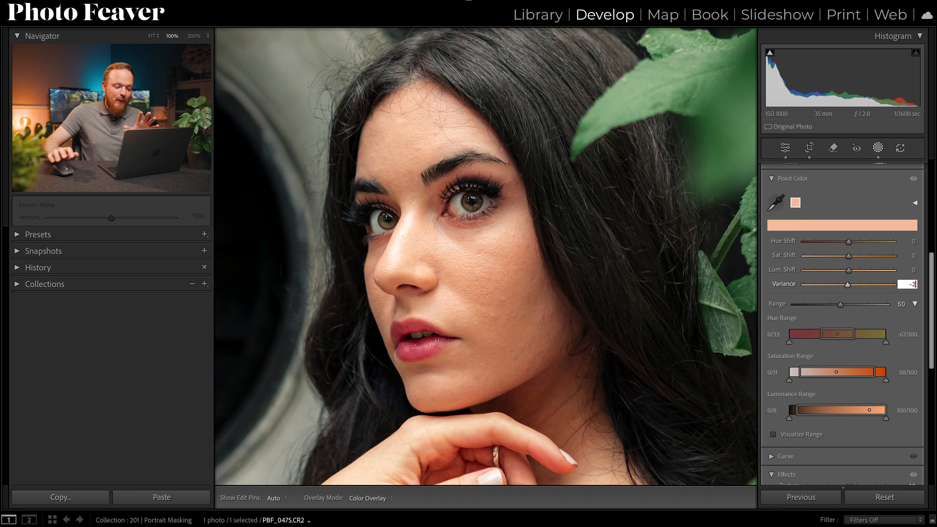
pyautogui.write('0')
pyautogui.press('Return')
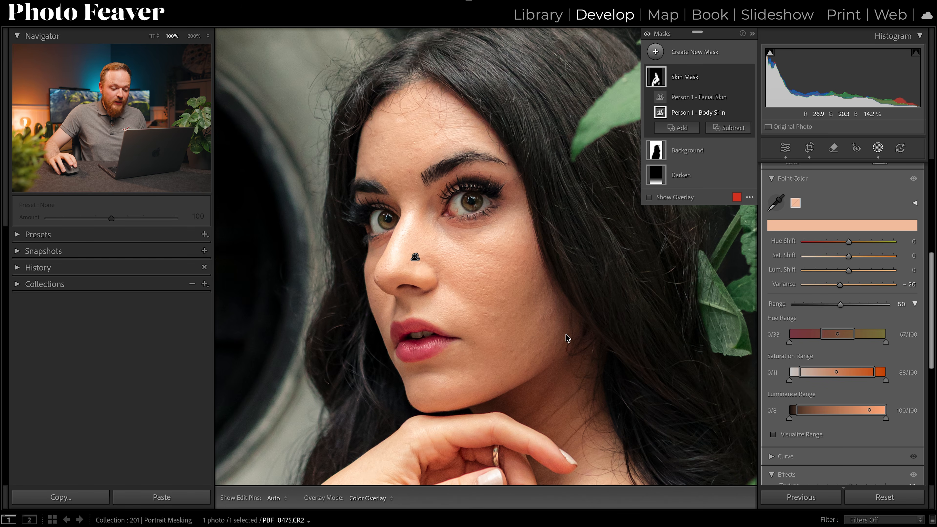
# Examine the skin on the shoulder and face up close, comparing the portrait with the Skin Mask off and on
pyautogui.moveTo(569, 353); pyautogui.dragTo(532, 120)
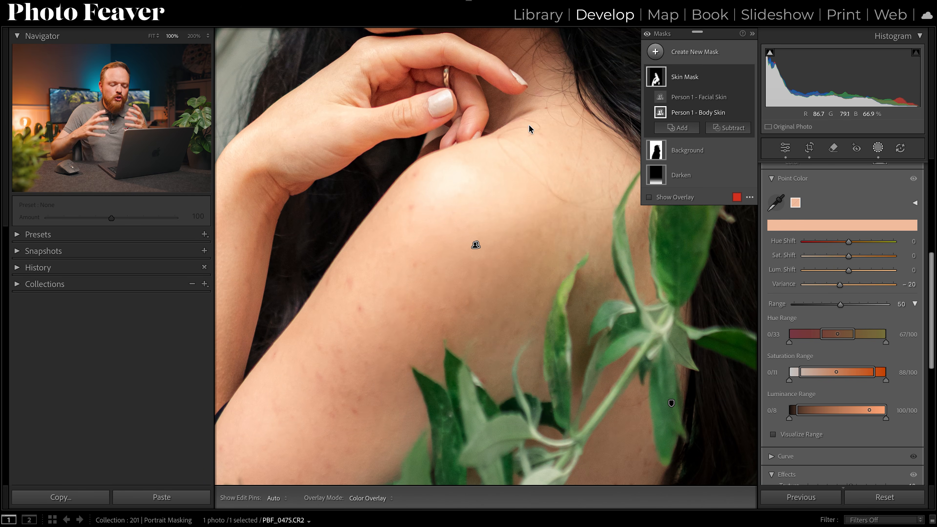
pyautogui.click(482, 190)
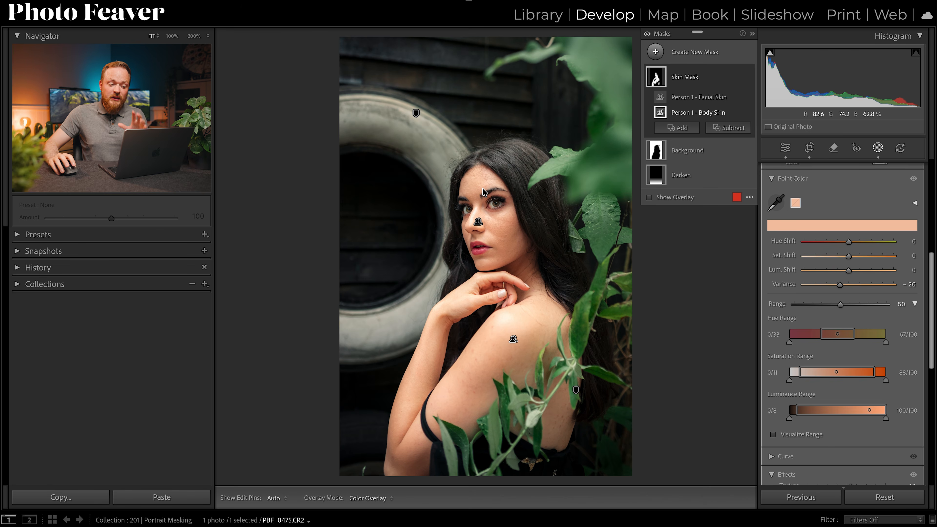
pyautogui.scroll(7, 787, 233)
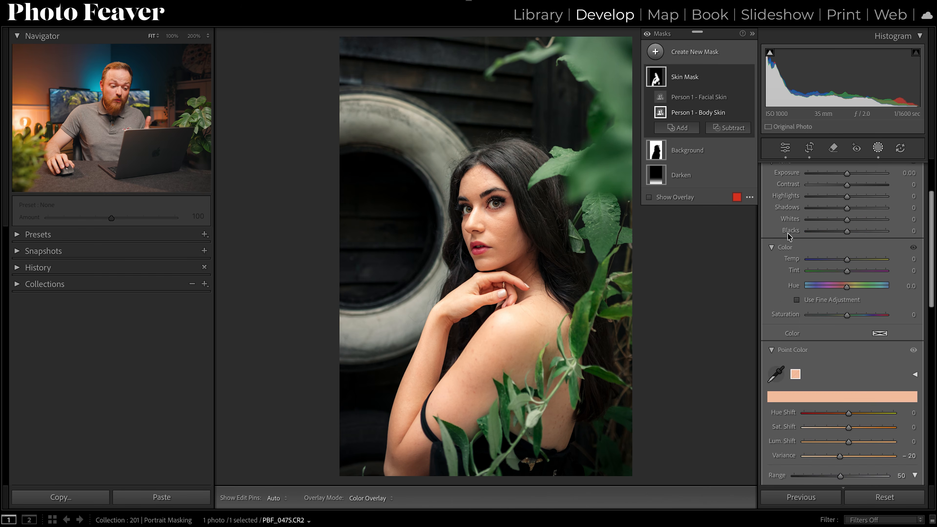
pyautogui.moveTo(747, 77)
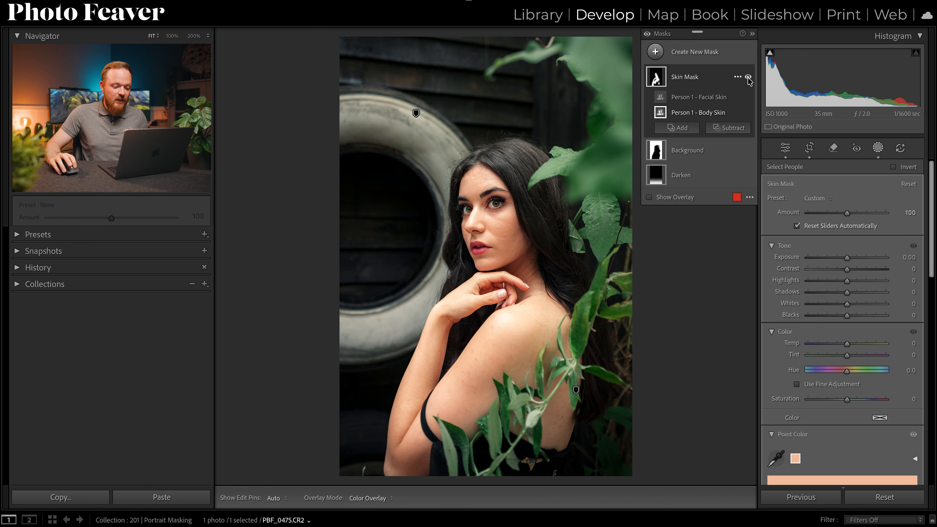
pyautogui.click(494, 225)
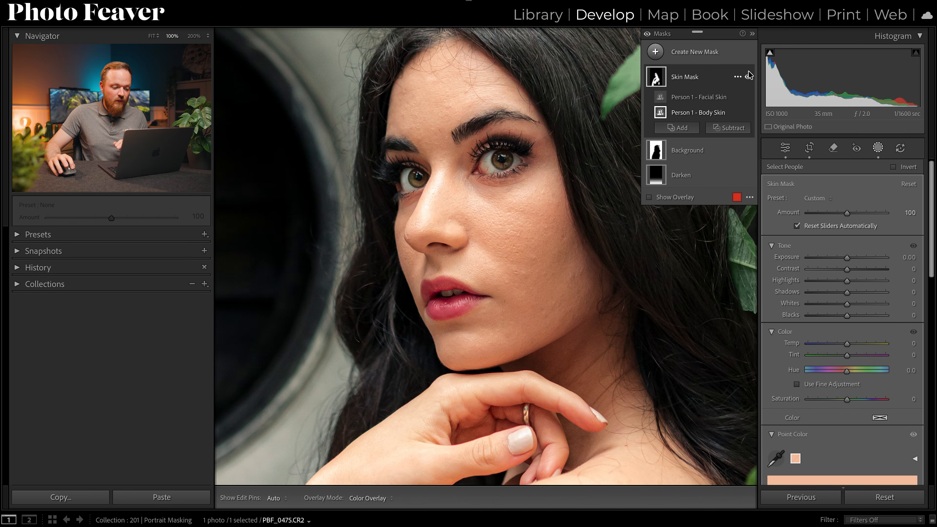
pyautogui.click(748, 77)
pyautogui.click(748, 77)
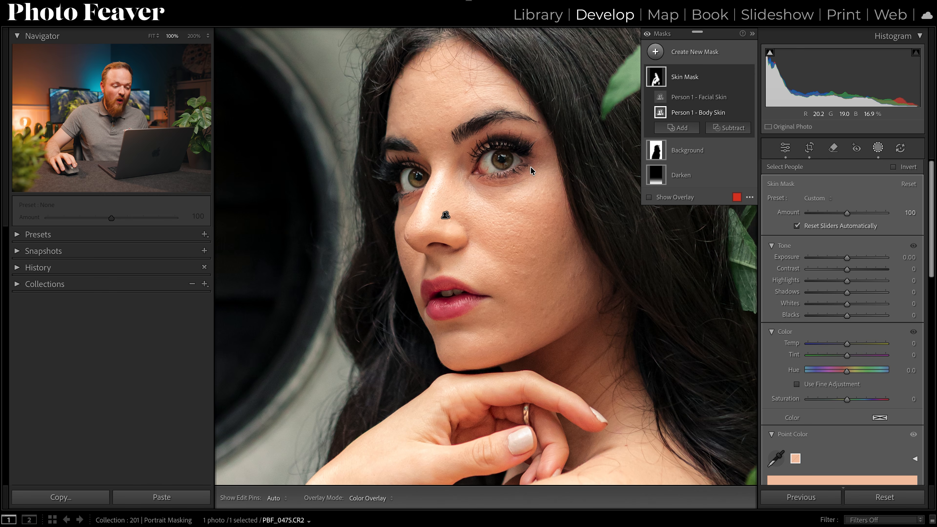
pyautogui.moveTo(545, 131); pyautogui.dragTo(482, 184)
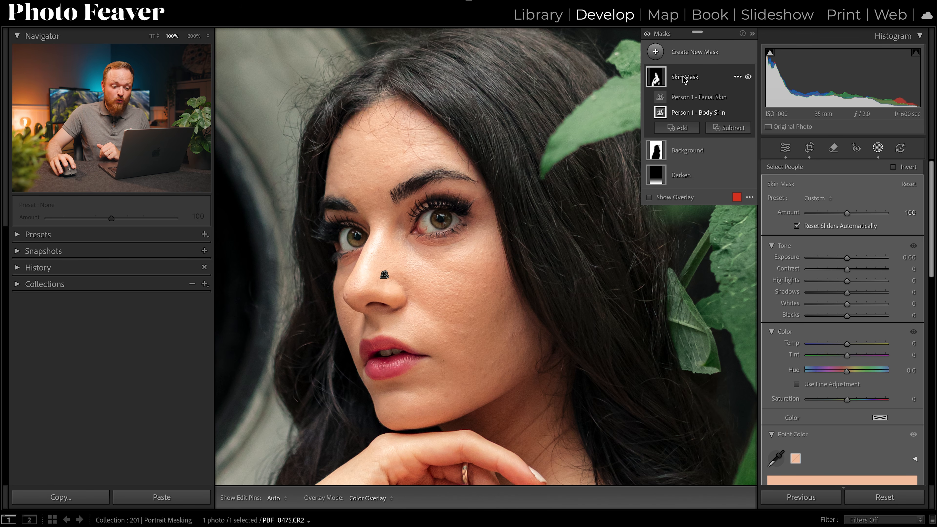
# Create a single people mask for Person 1 covering Hair and Eyebrows
pyautogui.click(655, 51)
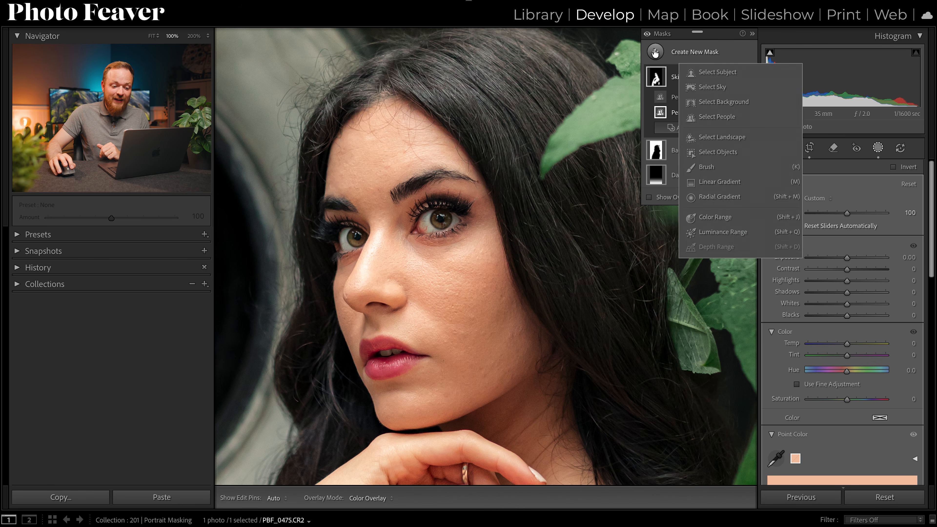
pyautogui.click(713, 117)
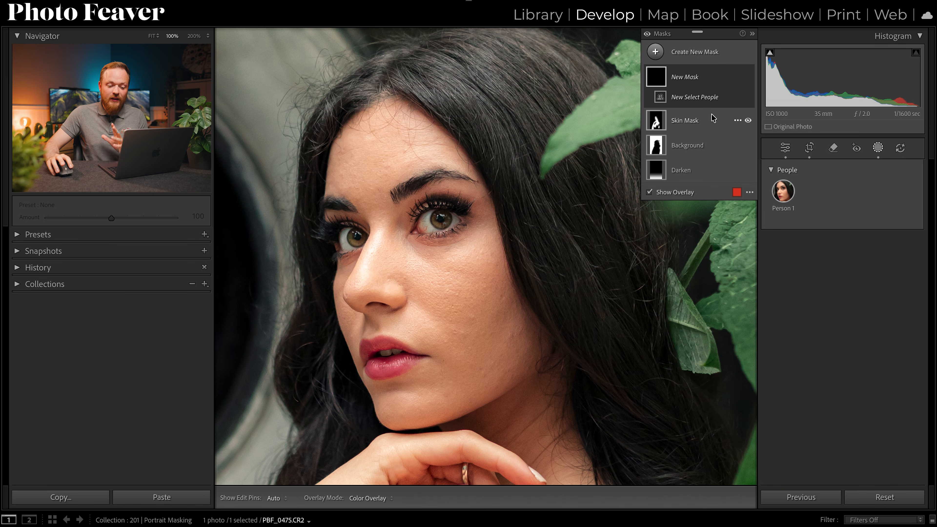
pyautogui.click(789, 199)
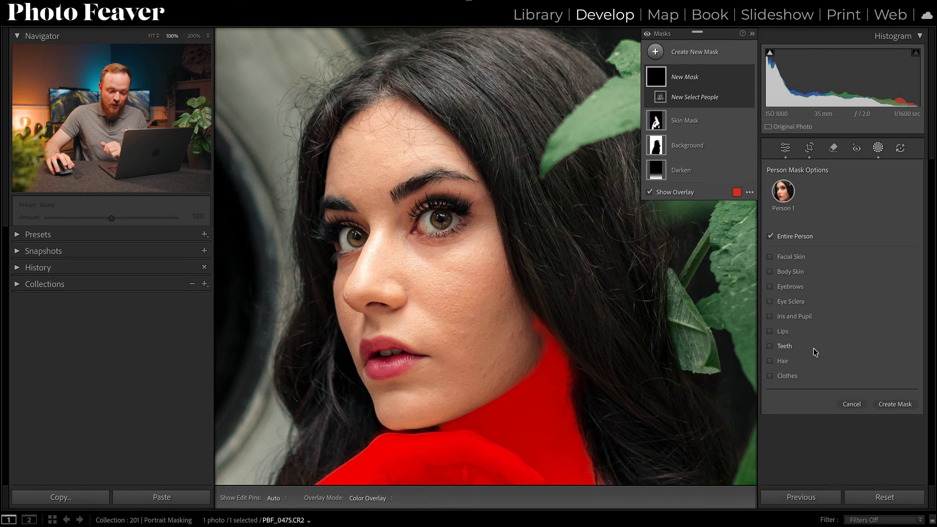
pyautogui.click(787, 365)
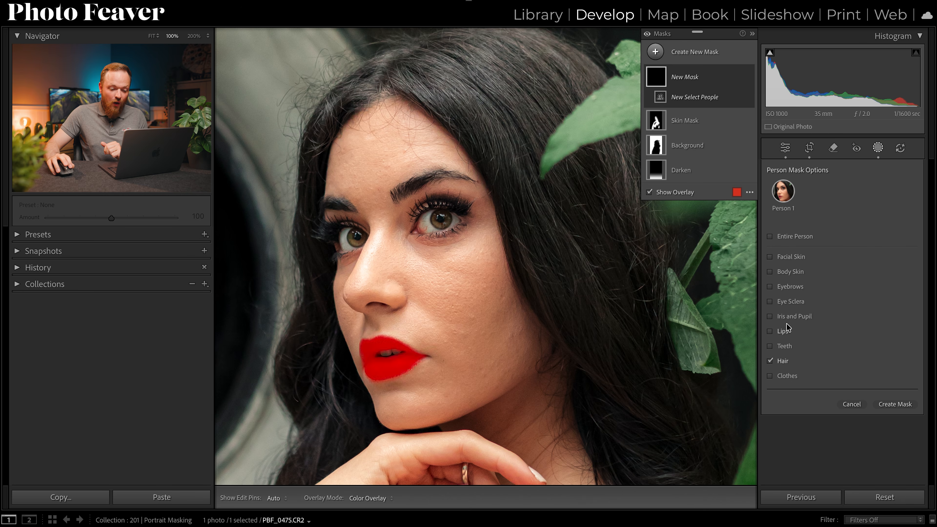
pyautogui.click(786, 288)
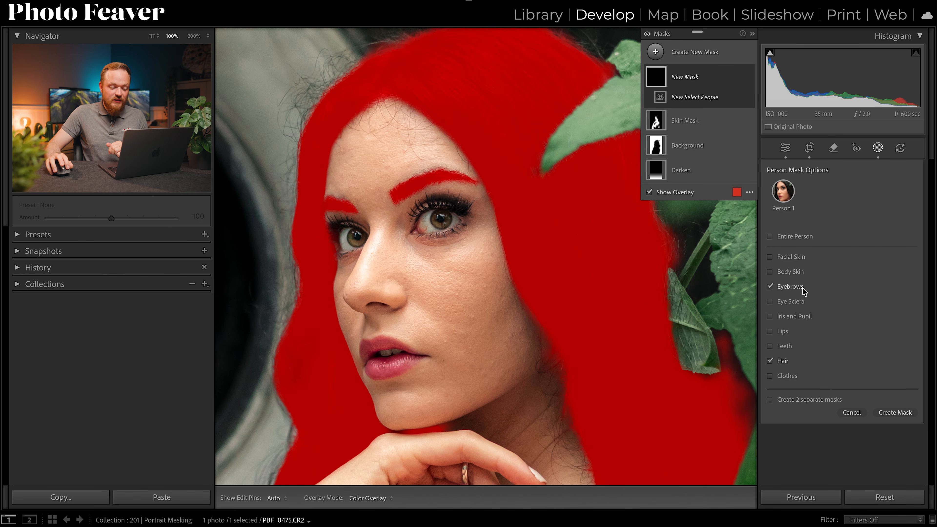
pyautogui.click(886, 413)
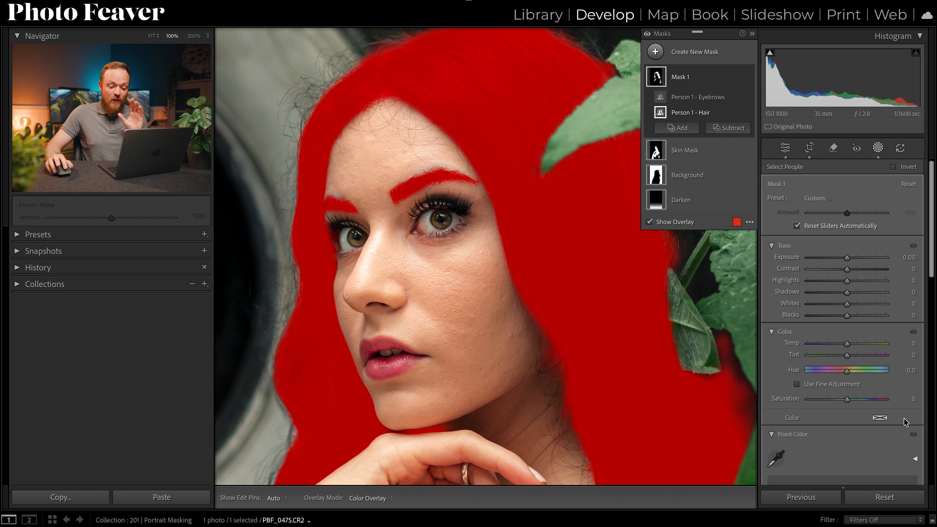
# Set the Clarity of the hair and eyebrows mask to 20
pyautogui.scroll(-10, 863, 347)
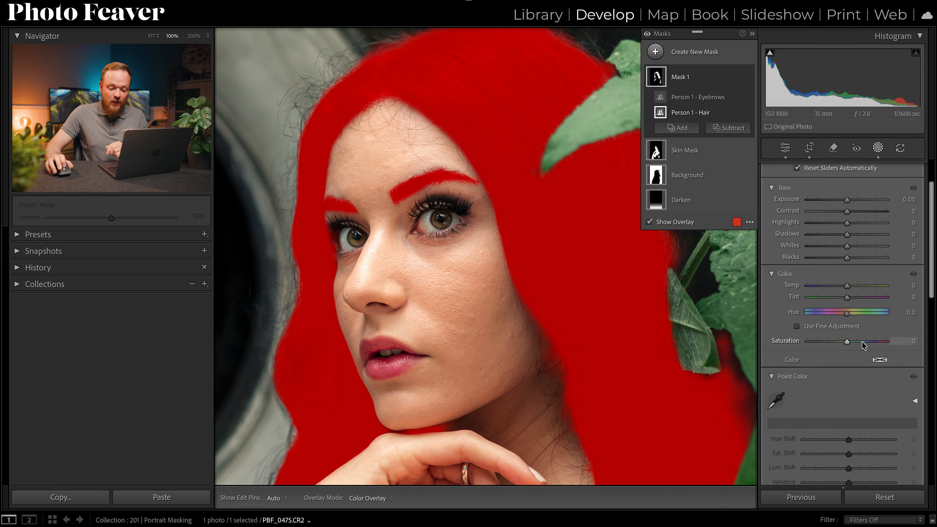
pyautogui.moveTo(847, 345); pyautogui.dragTo(856, 344)
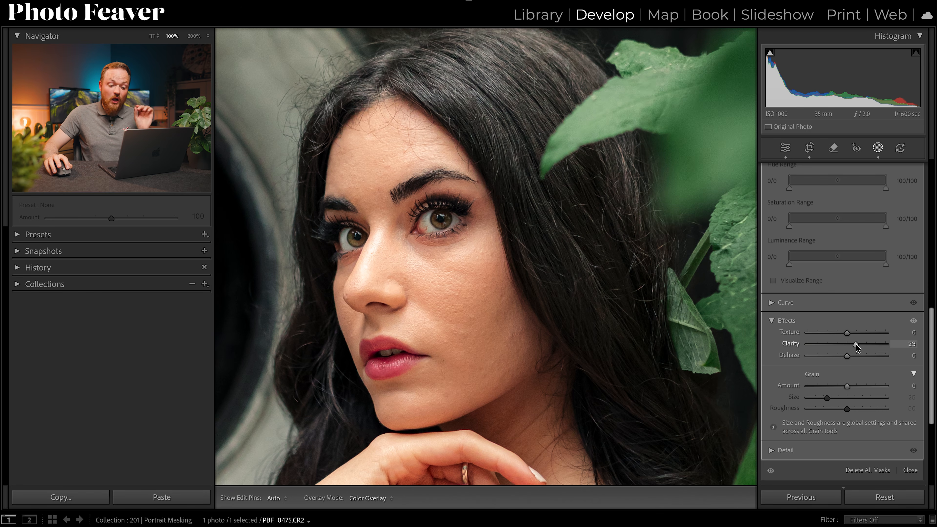
pyautogui.moveTo(855, 344); pyautogui.dragTo(855, 344)
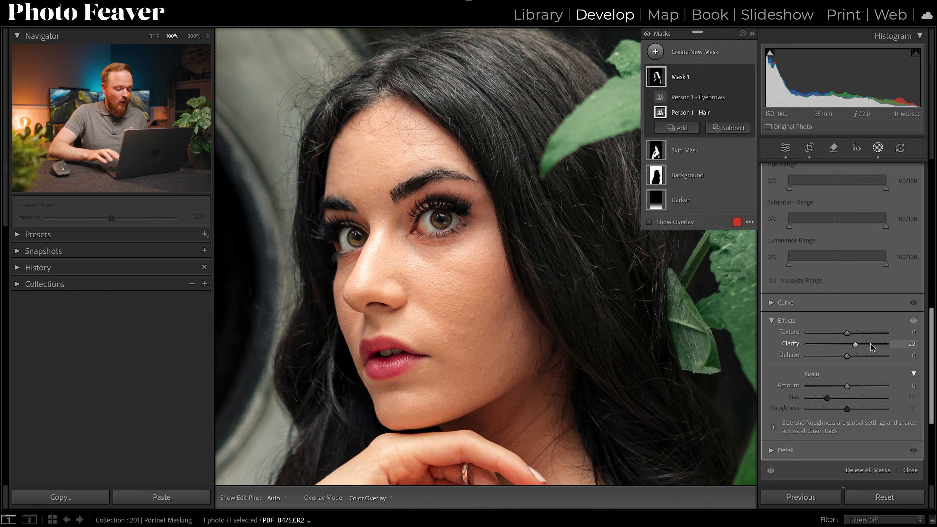
pyautogui.click(912, 343)
pyautogui.write('20')
pyautogui.press('Return')
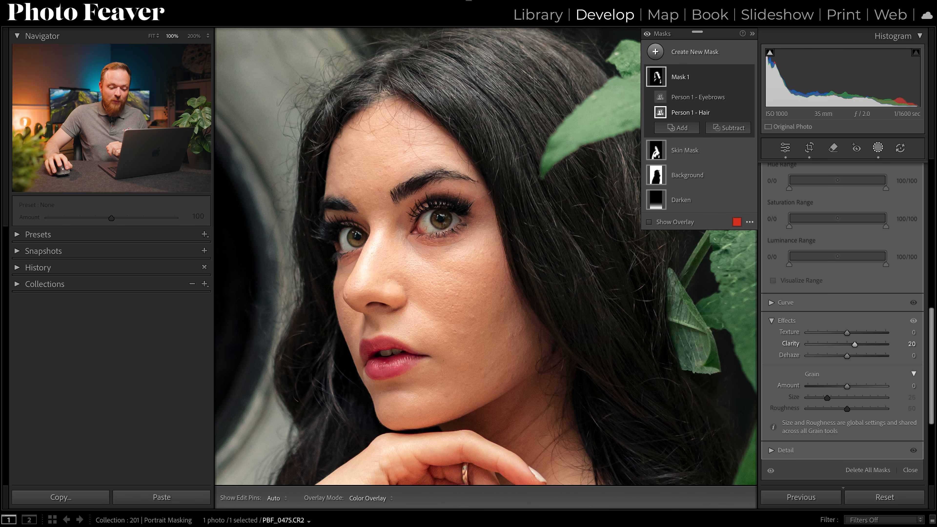
# Set the Dehaze and Texture of the hair and eyebrows mask to 10 each
pyautogui.click(911, 355)
pyautogui.write('10')
pyautogui.press('Return')
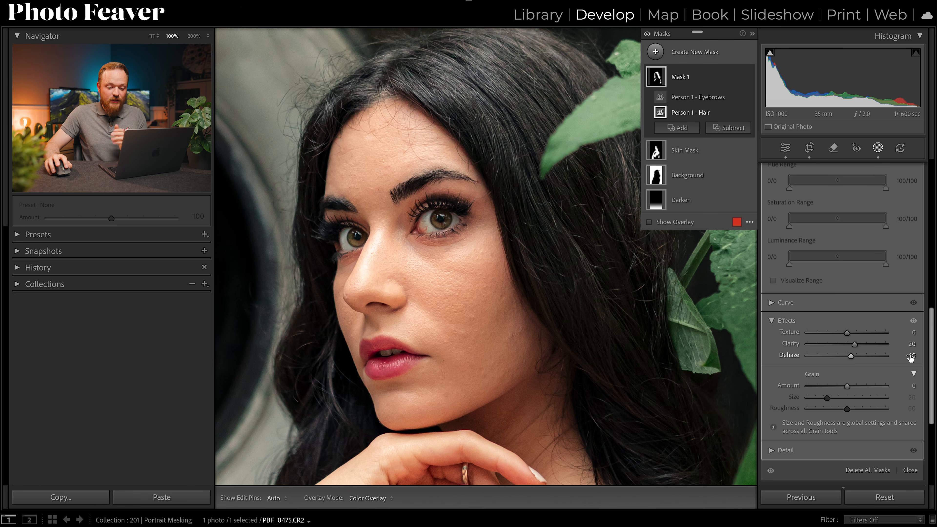
pyautogui.click(899, 333)
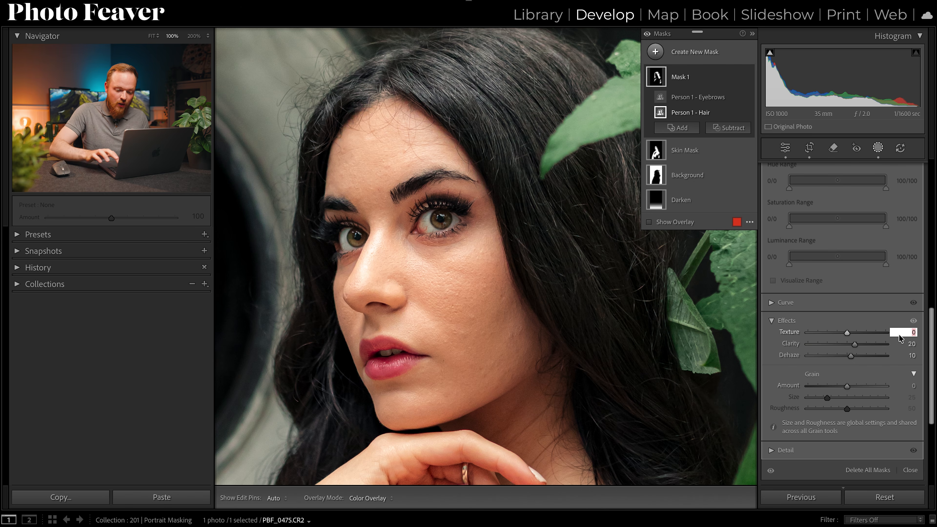
pyautogui.write('10')
pyautogui.press('Return')
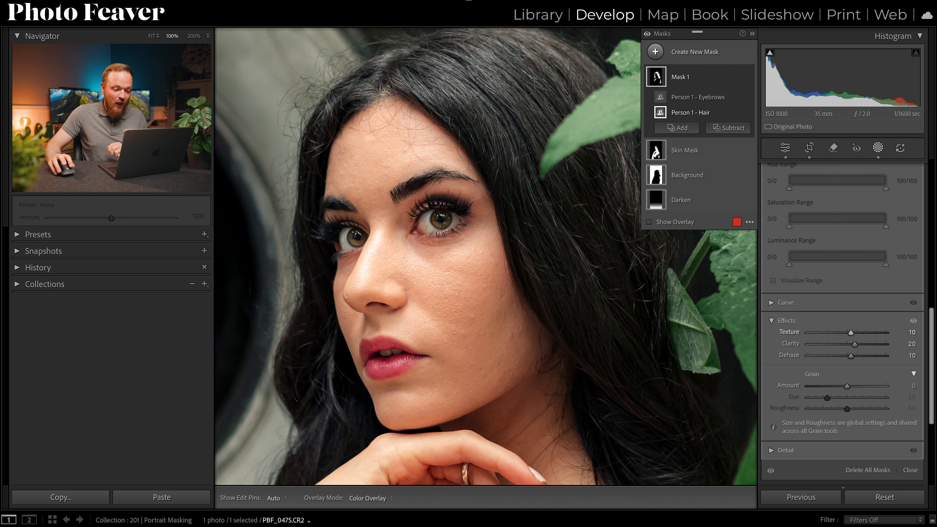